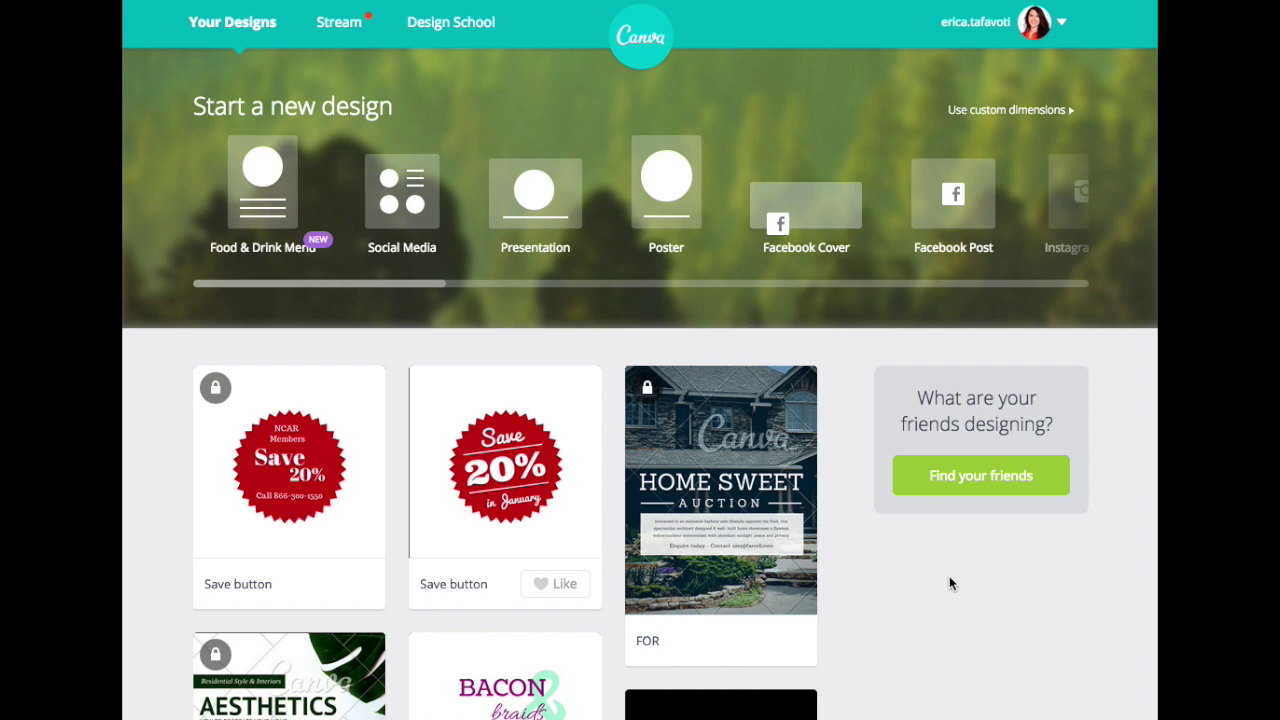
# Create a new blank 8.5 × 11 in Real Estate Flyer design from the home page carousel.
pyautogui.moveTo(407, 285); pyautogui.dragTo(903, 329)
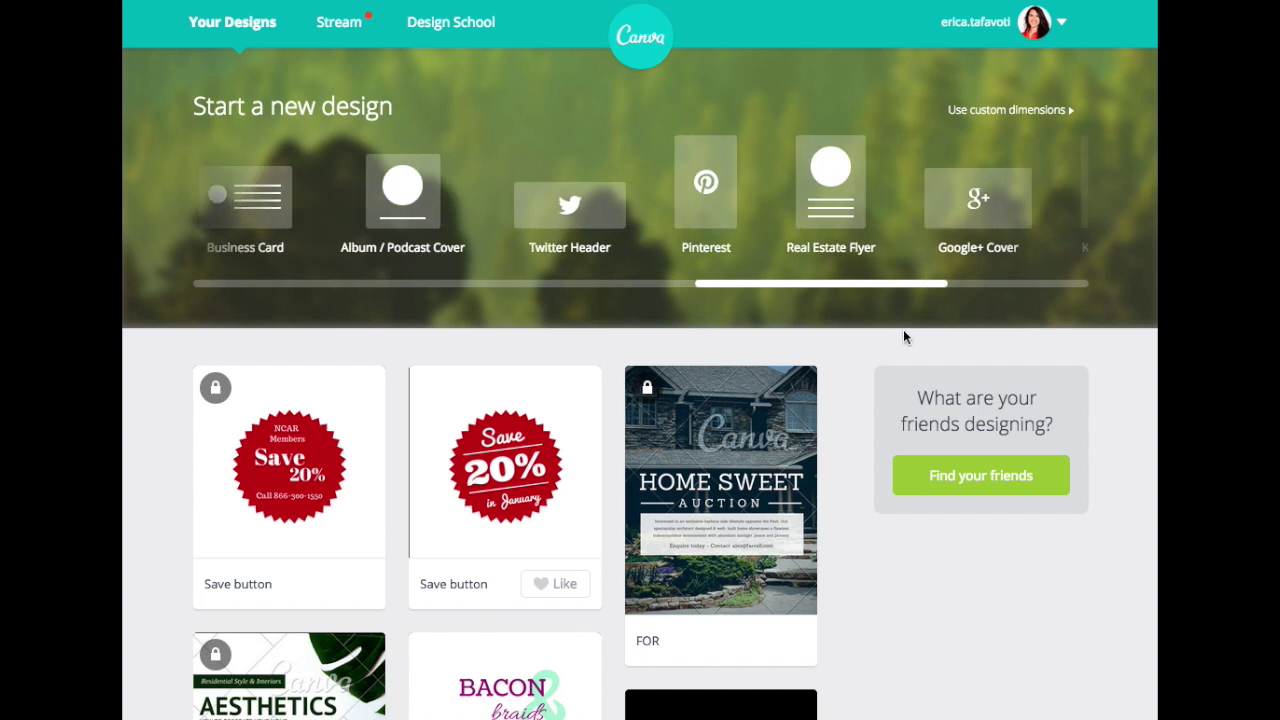
pyautogui.click(848, 222)
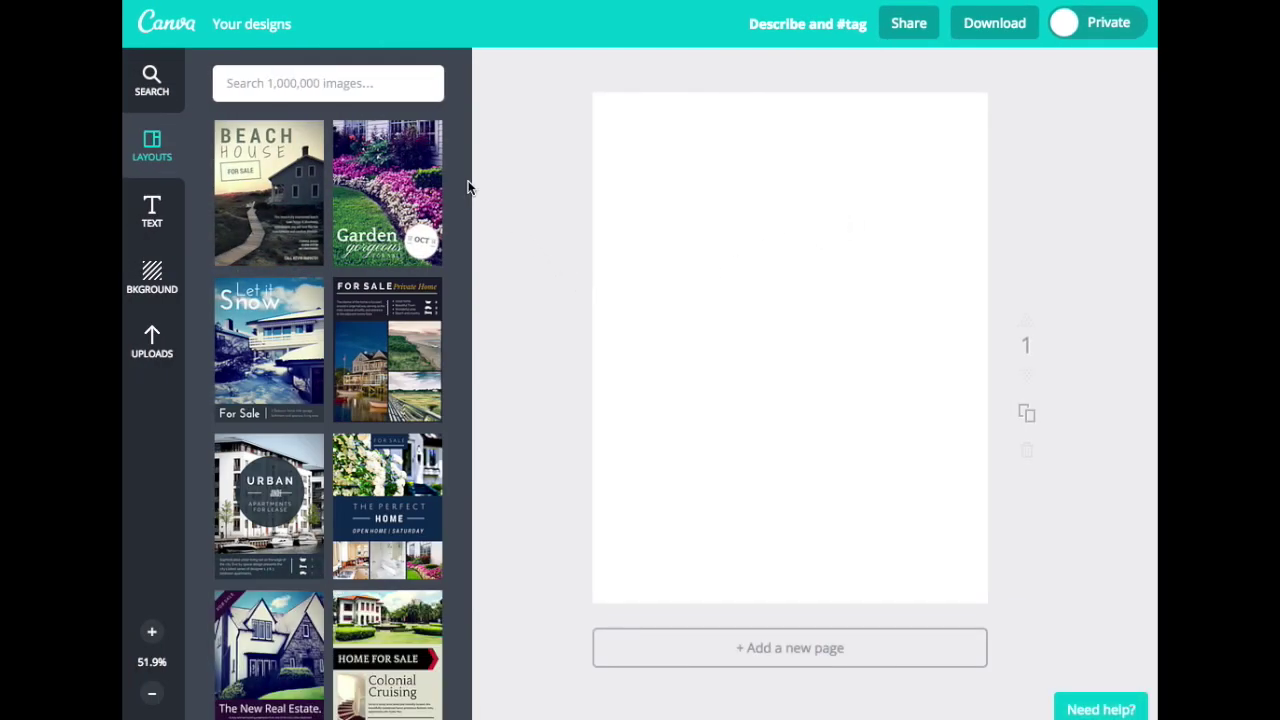
# Apply The Perfect Home layout from the Crisp & Classic group to the flyer page.
pyautogui.moveTo(463, 166); pyautogui.dragTo(481, 421)
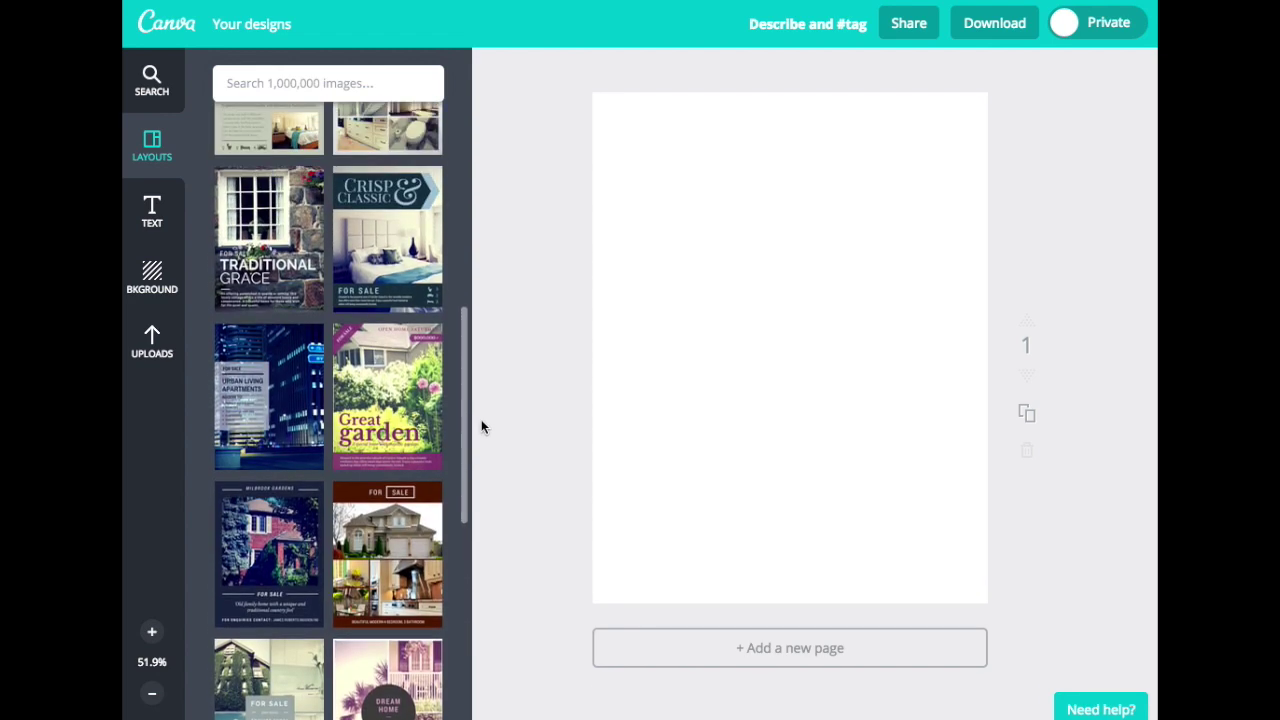
pyautogui.click(410, 260)
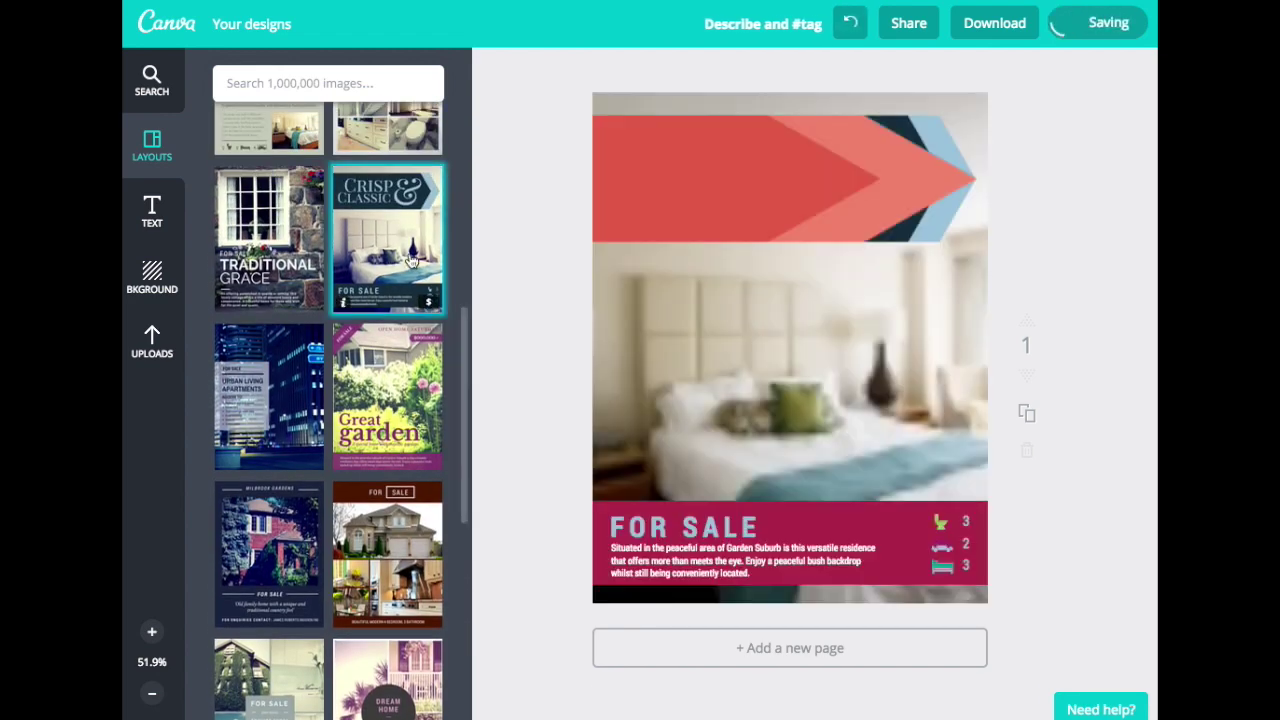
pyautogui.scroll(3, 410, 260)
pyautogui.click(388, 310)
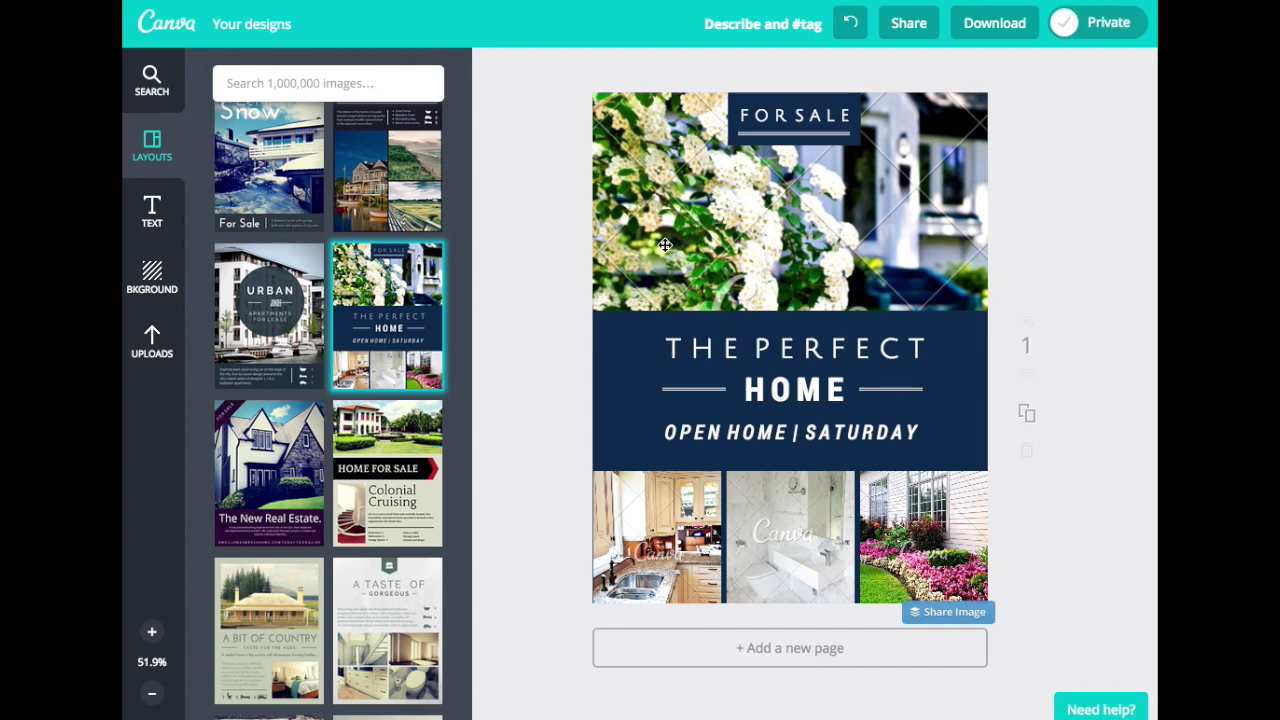
# Select the flyer photos, then bring up the Uploads file picker for your own images.
pyautogui.click(665, 244)
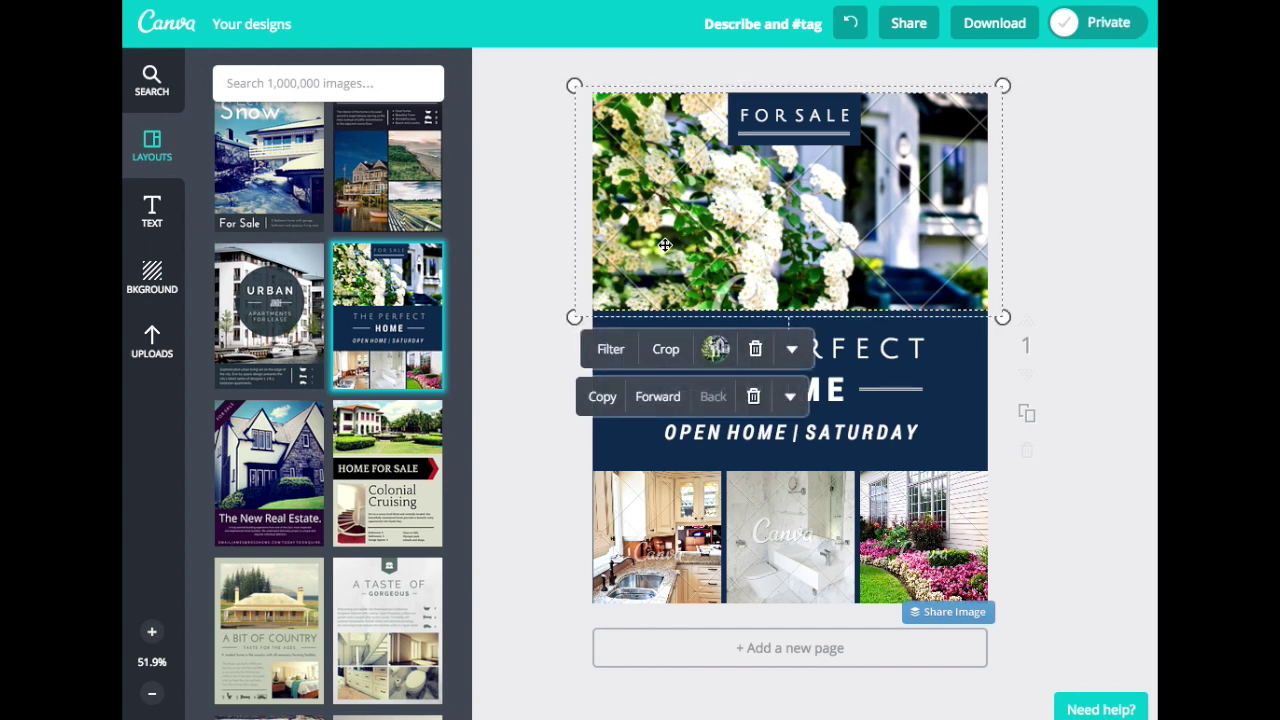
pyautogui.click(641, 519)
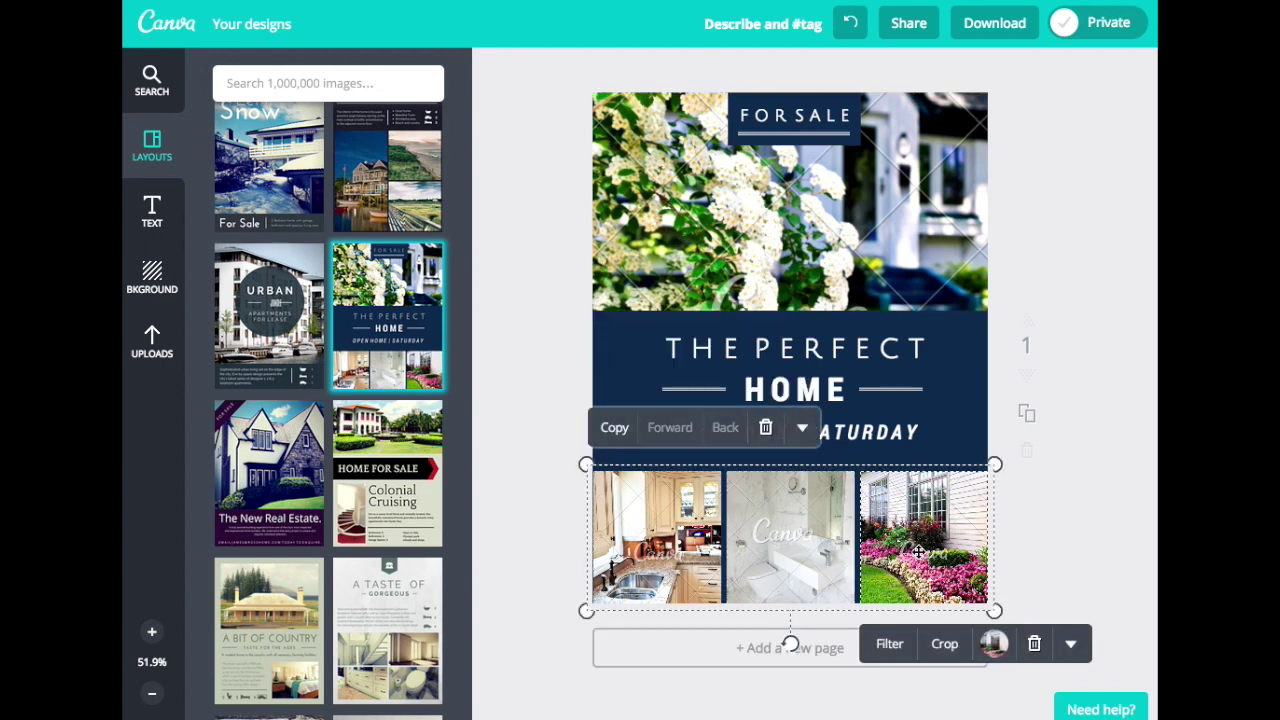
pyautogui.click(152, 352)
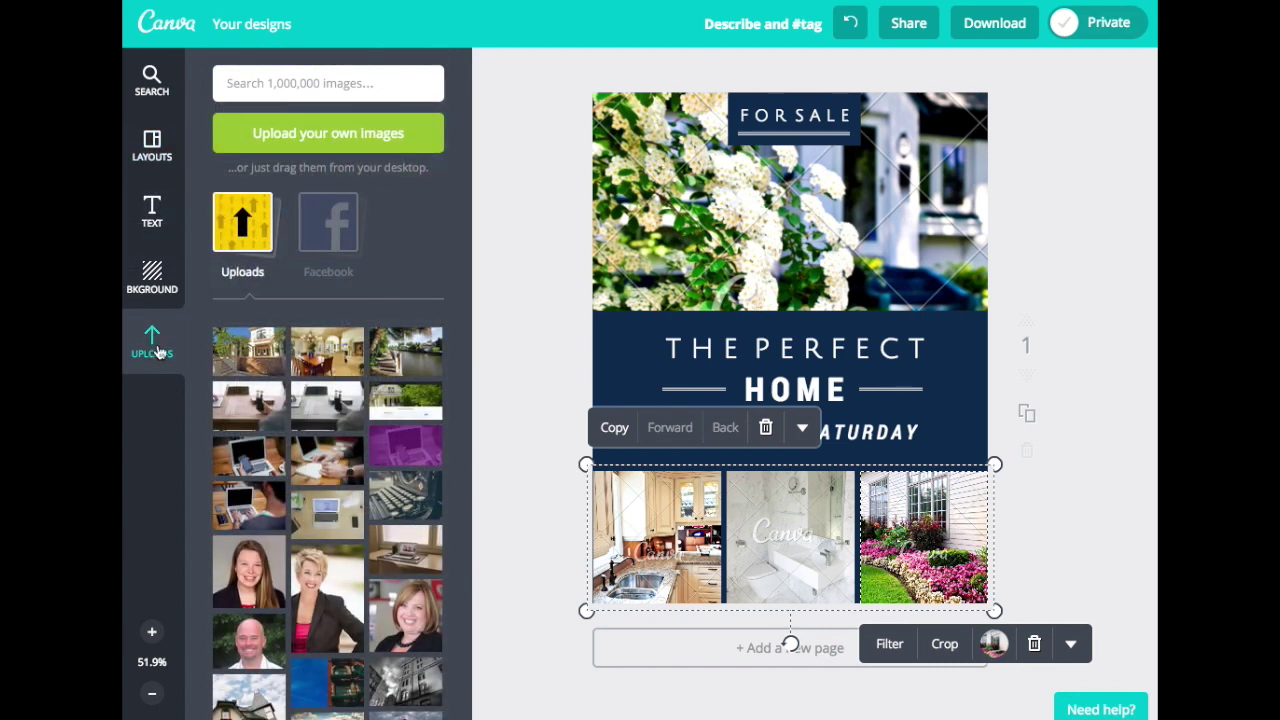
pyautogui.click(297, 134)
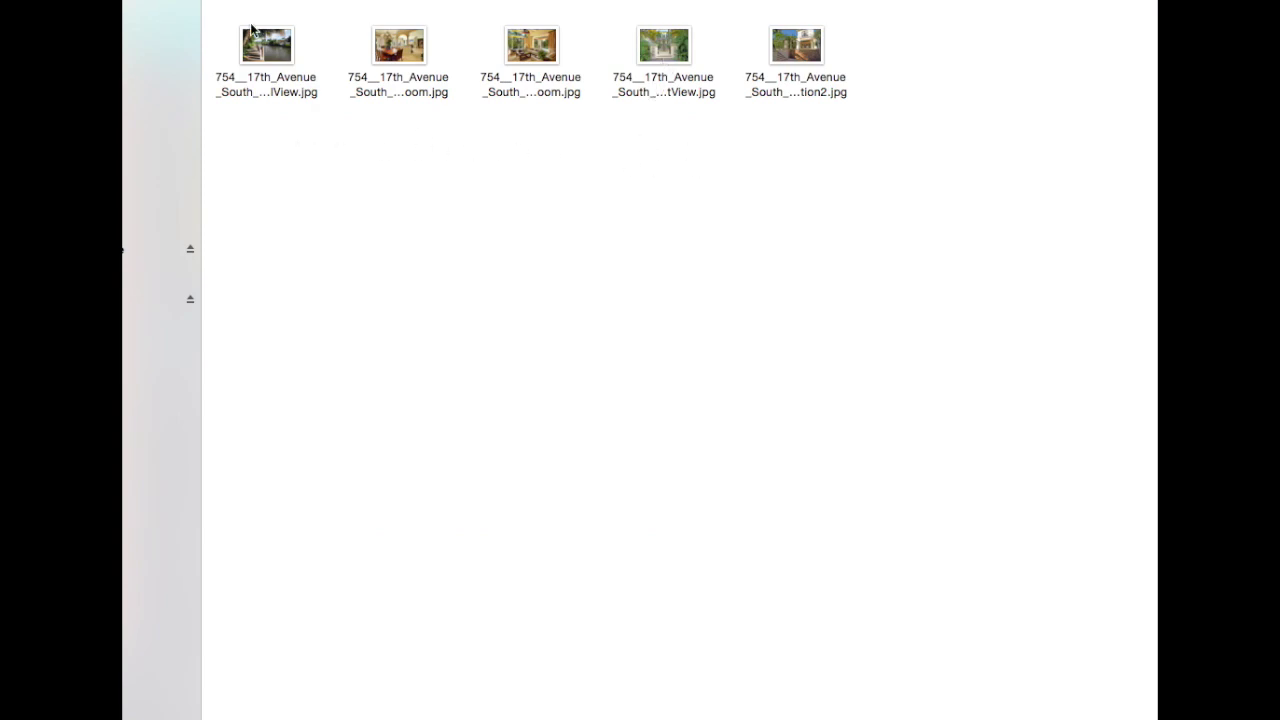
pyautogui.moveTo(228, 12); pyautogui.dragTo(886, 160)
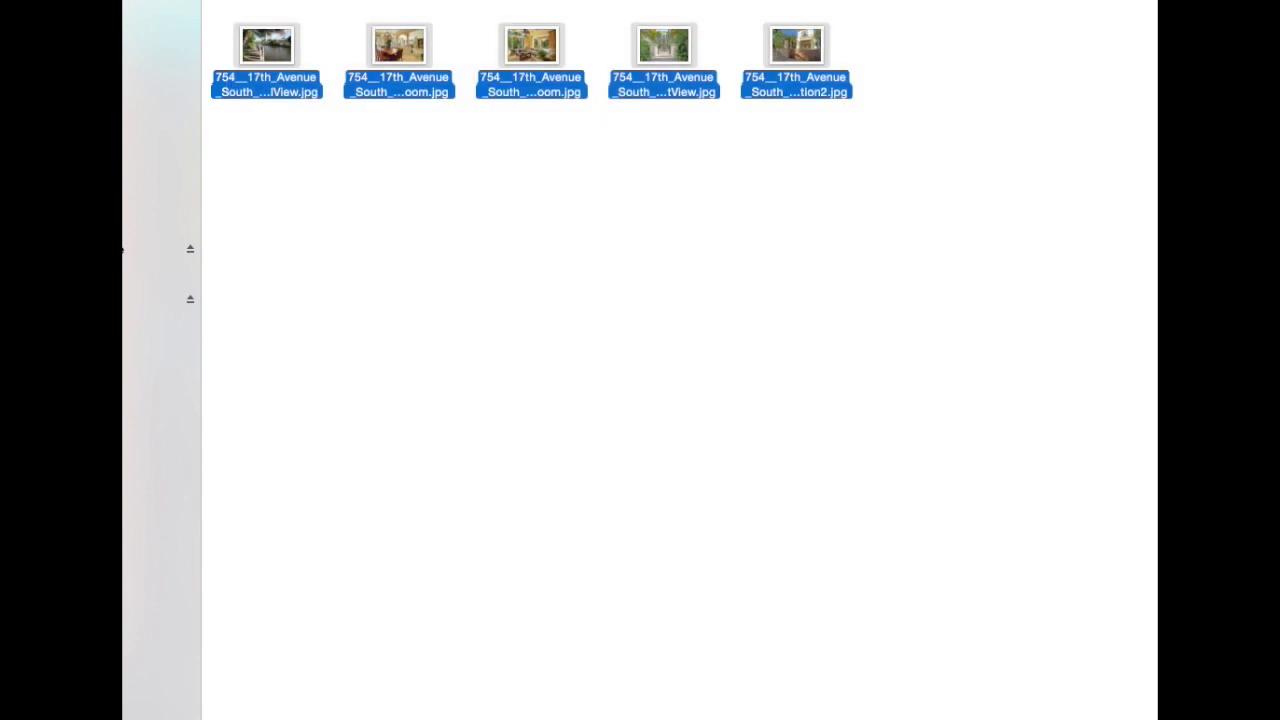
pyautogui.press('Return')
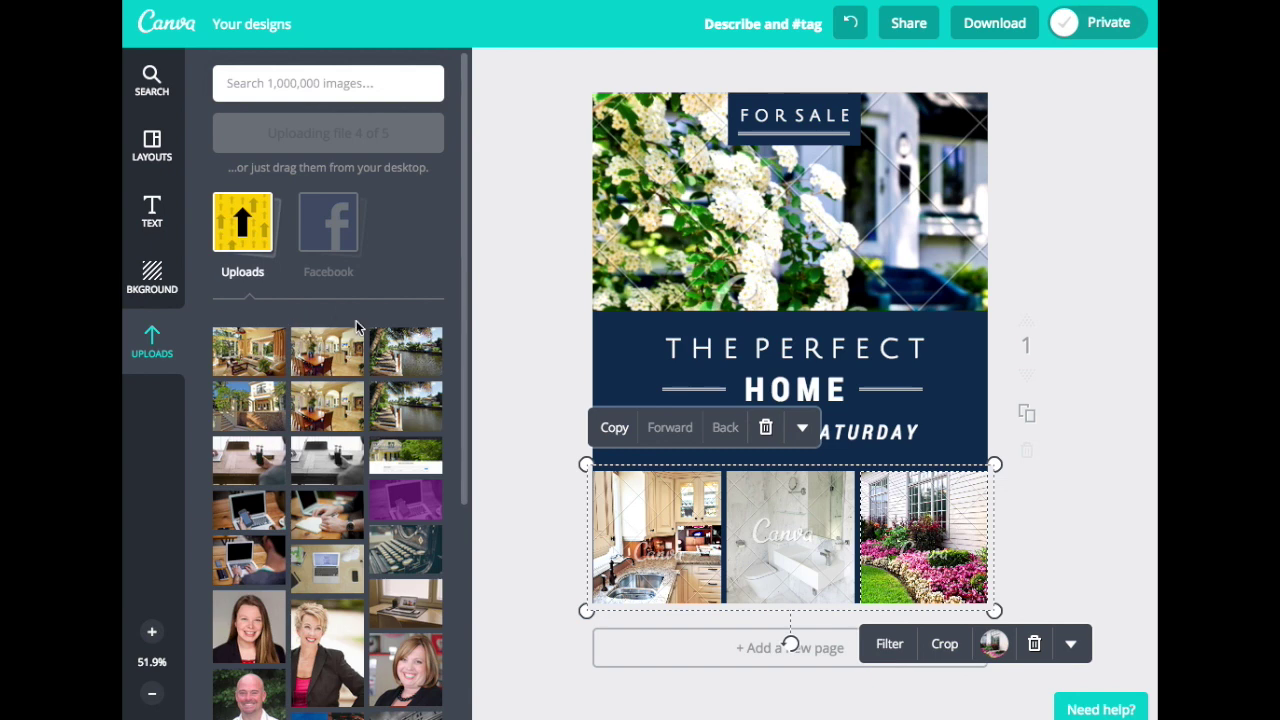
# Swap the top flower photo for the uploaded waterfront canal image.
pyautogui.click(817, 211)
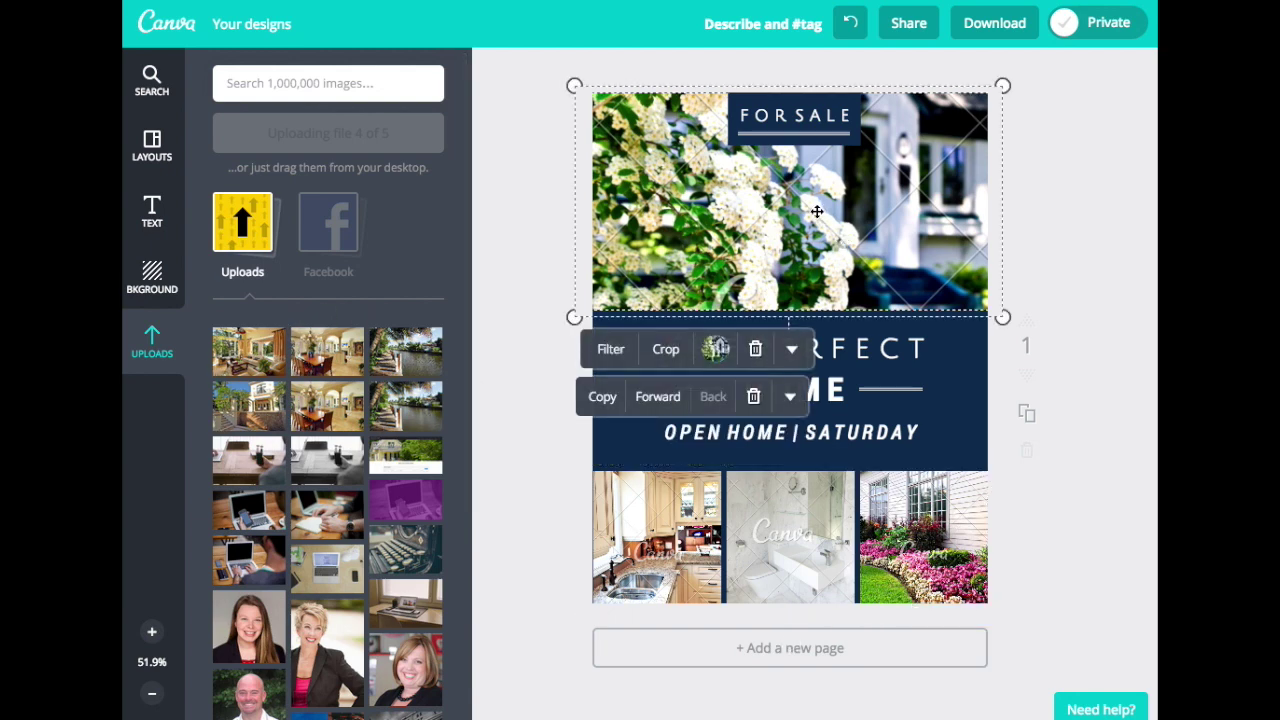
pyautogui.moveTo(395, 360); pyautogui.dragTo(711, 263)
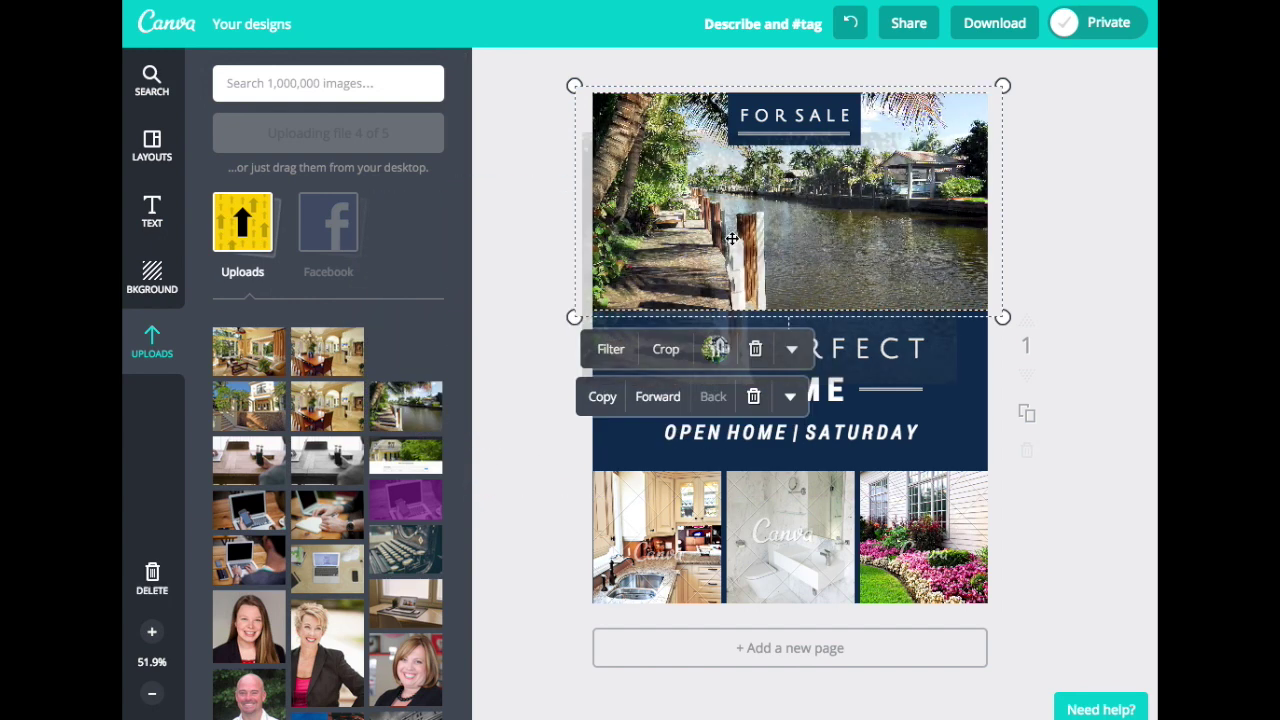
pyautogui.click(1066, 434)
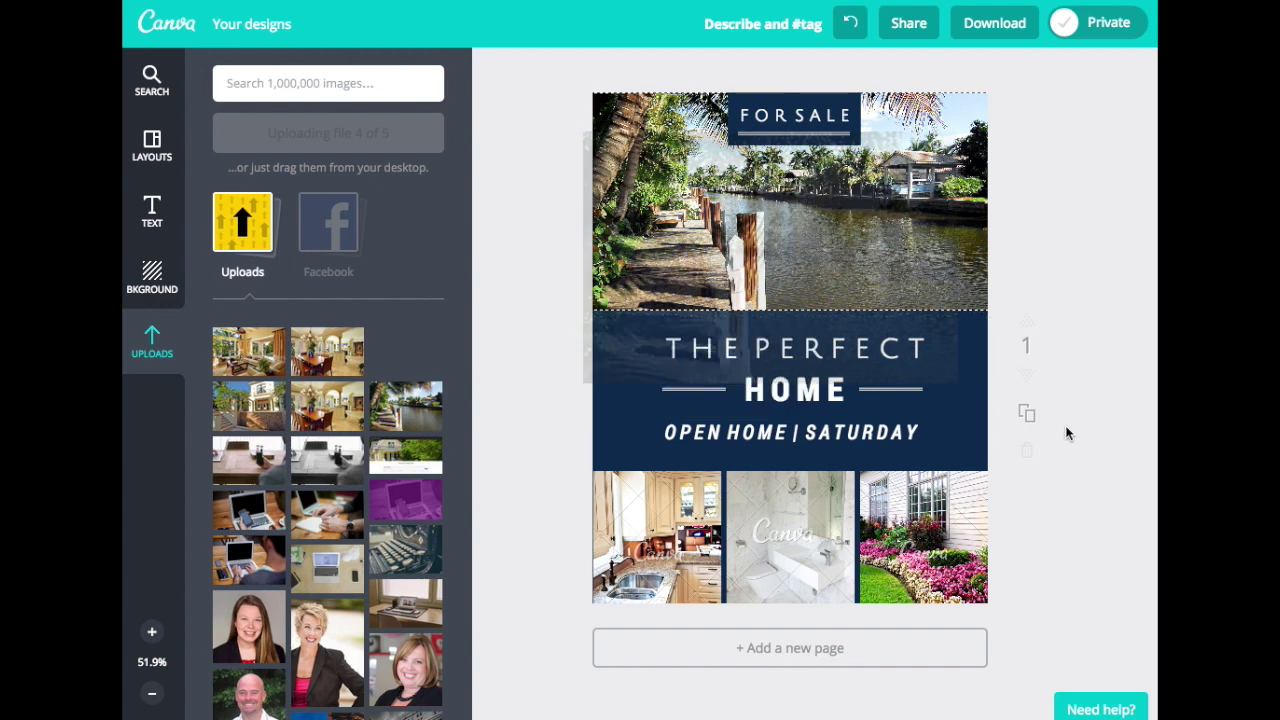
pyautogui.click(662, 550)
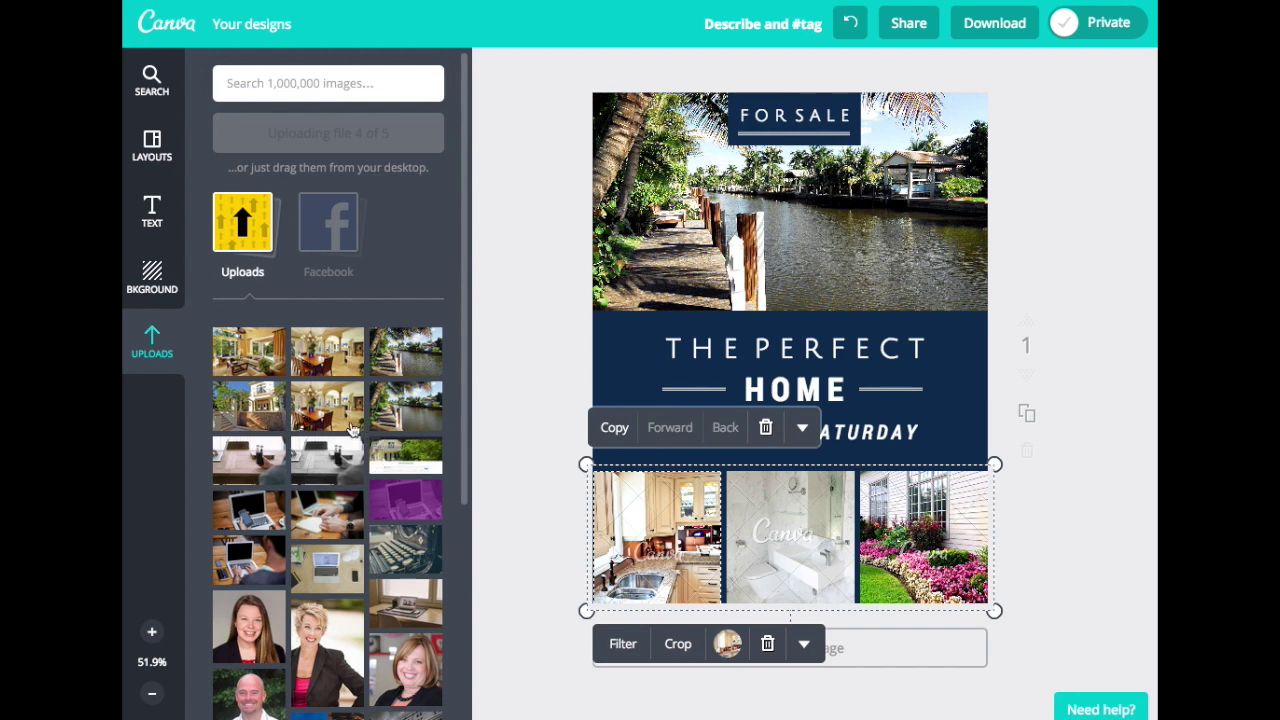
# Place the dining-room photo in the grid's first cell and crop it slightly right.
pyautogui.moveTo(335, 415); pyautogui.dragTo(686, 538)
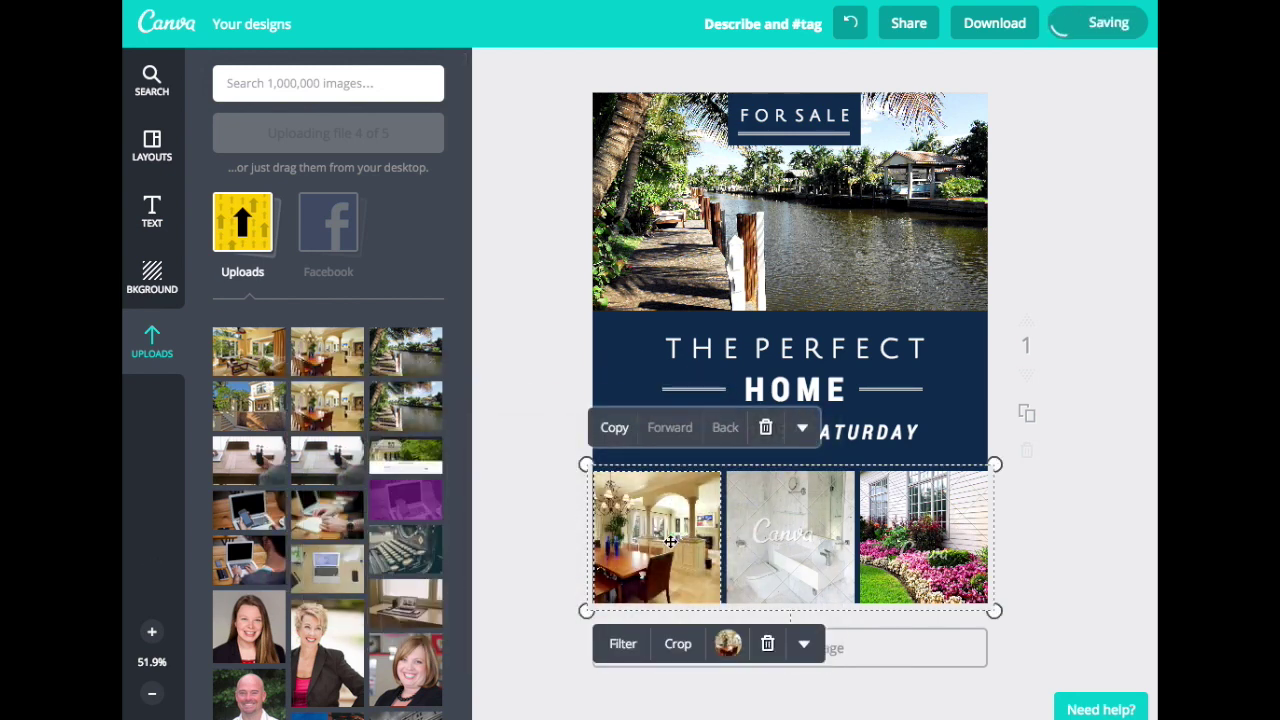
pyautogui.doubleClick(665, 550)
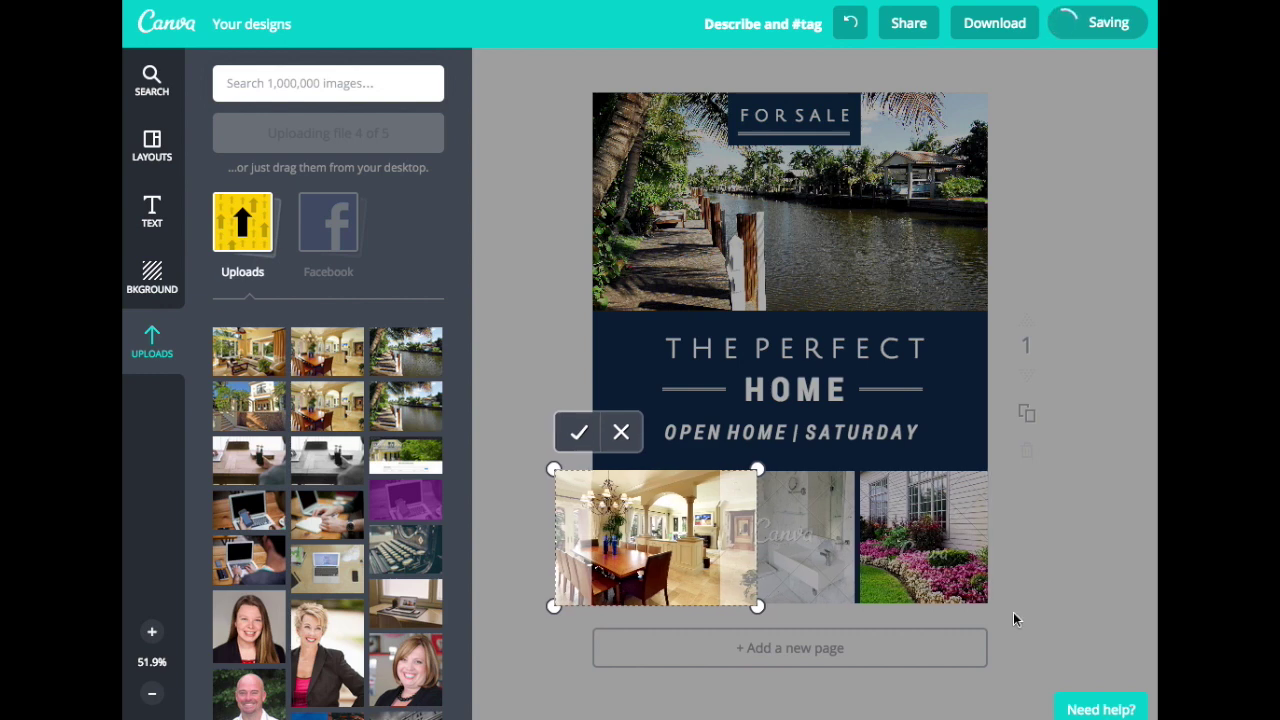
pyautogui.click(577, 438)
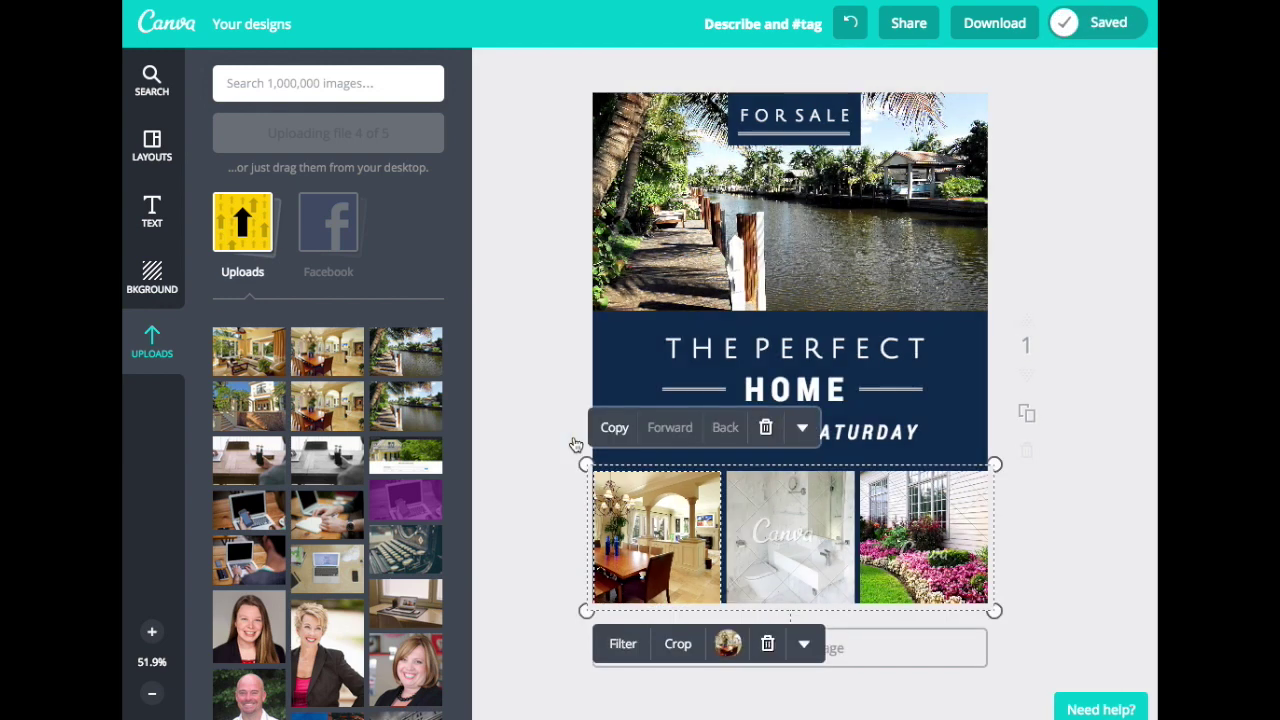
pyautogui.doubleClick(646, 538)
pyautogui.moveTo(683, 561); pyautogui.dragTo(704, 565)
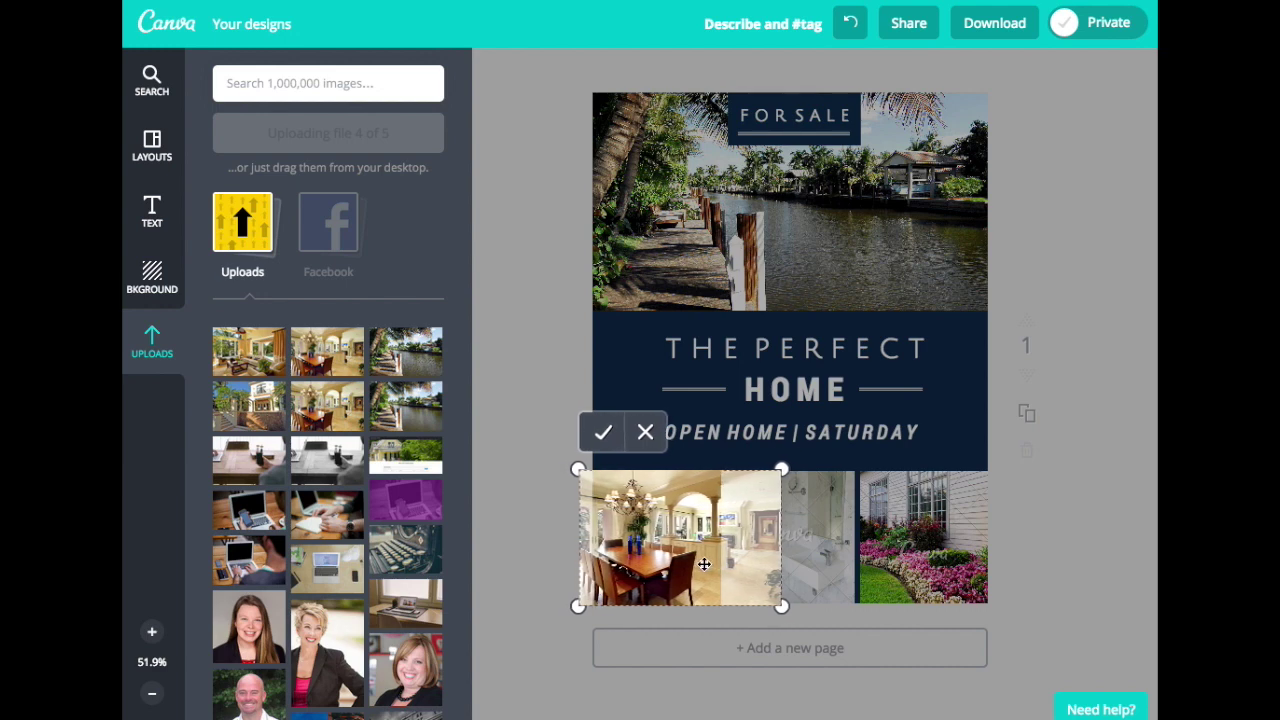
pyautogui.click(603, 432)
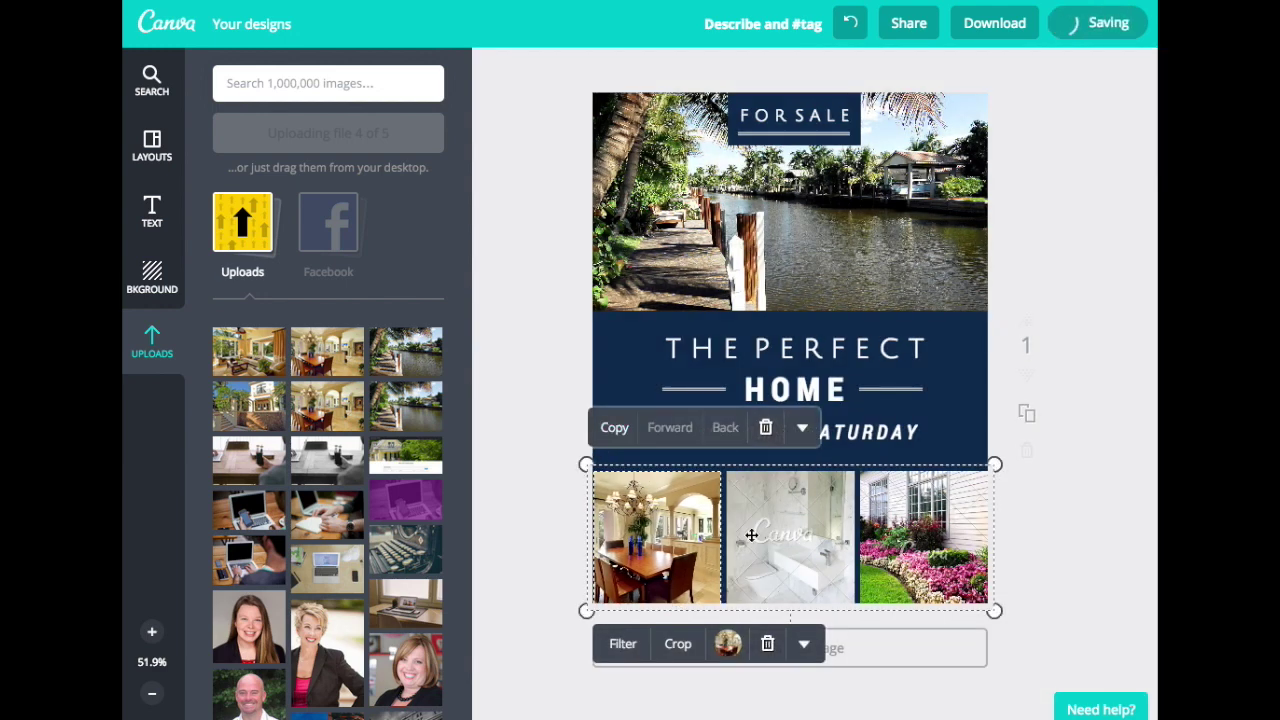
pyautogui.click(1086, 562)
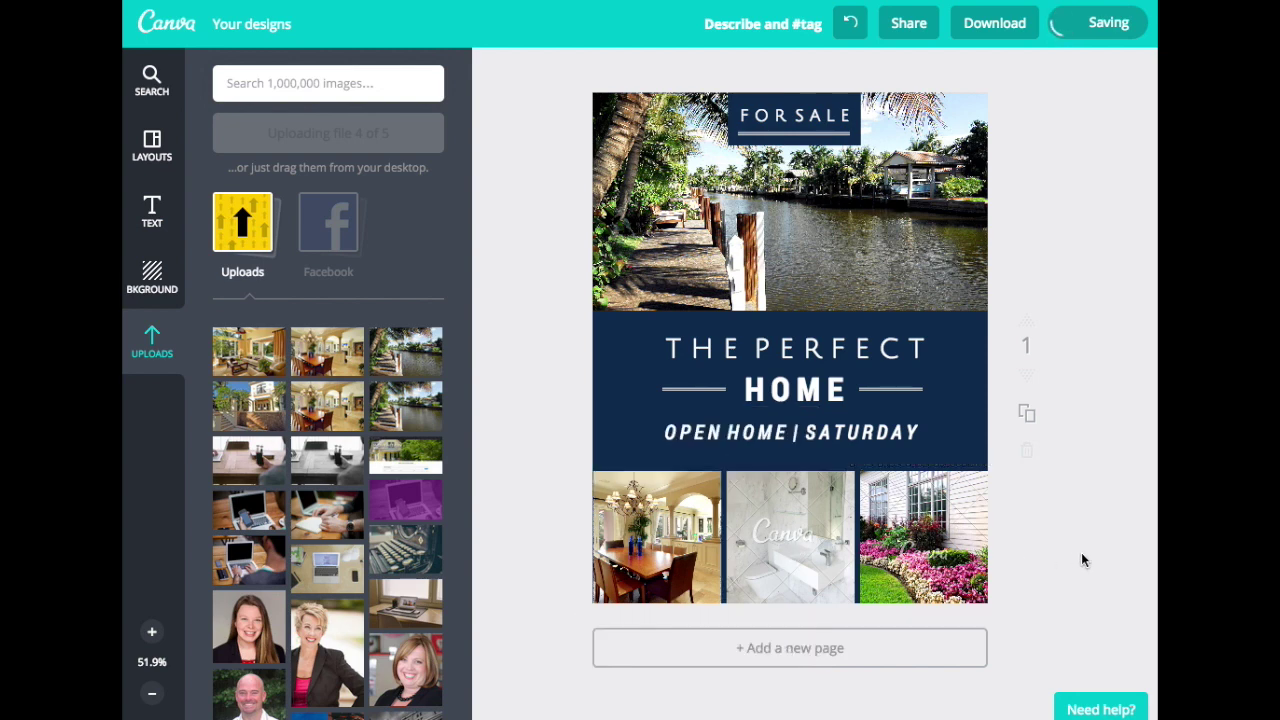
pyautogui.click(789, 539)
# Put the house exterior and living-room photos in the middle and right grid slots, reframed.
pyautogui.doubleClick(786, 542)
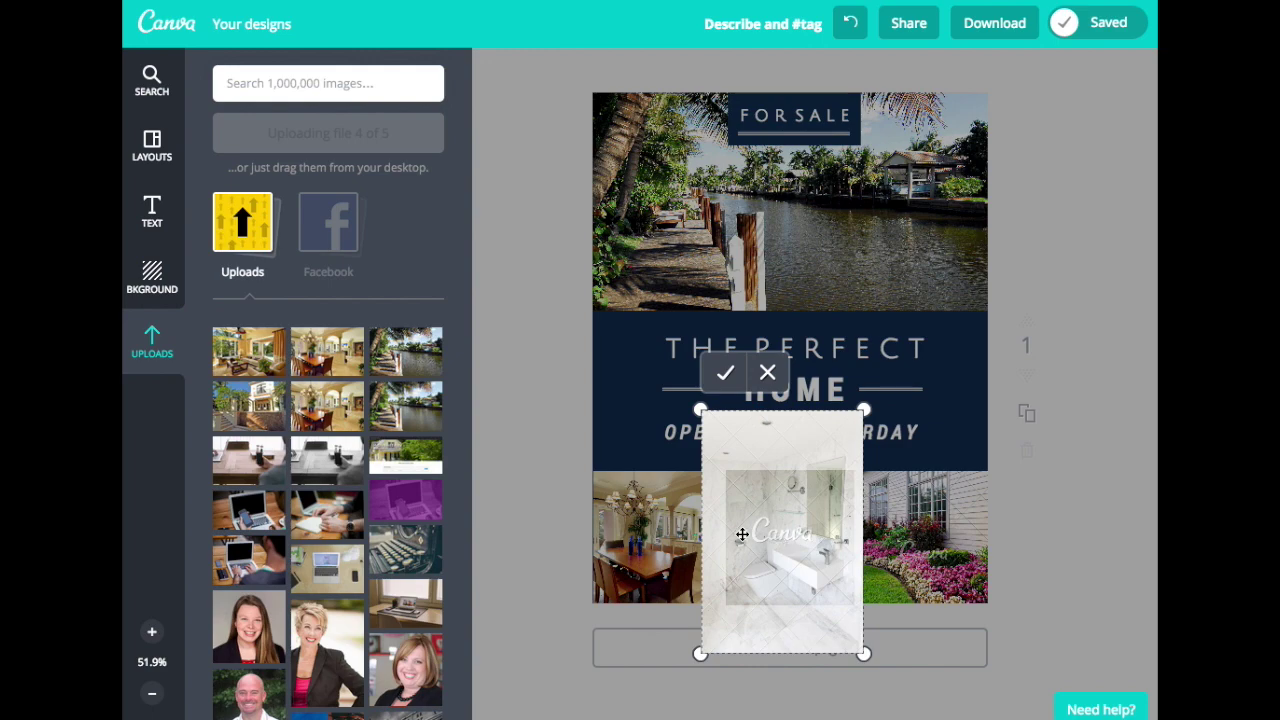
pyautogui.moveTo(260, 412); pyautogui.dragTo(790, 545)
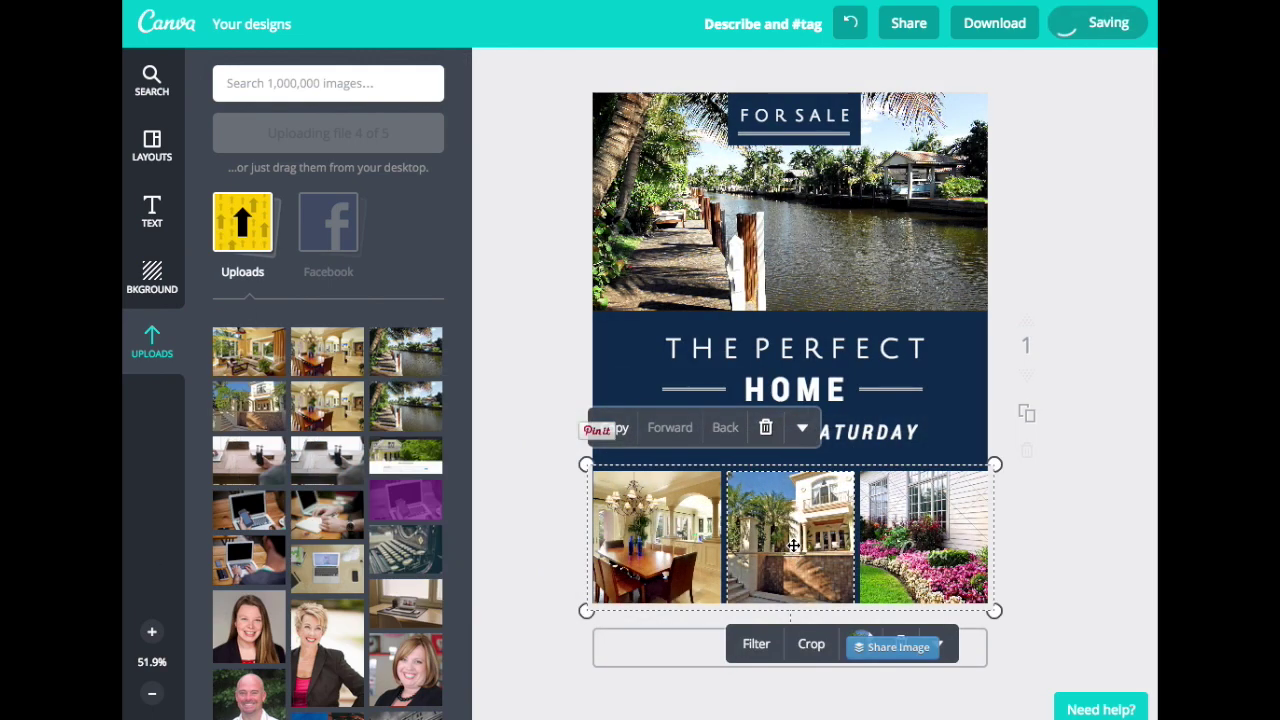
pyautogui.doubleClick(793, 545)
pyautogui.moveTo(793, 548); pyautogui.dragTo(773, 551)
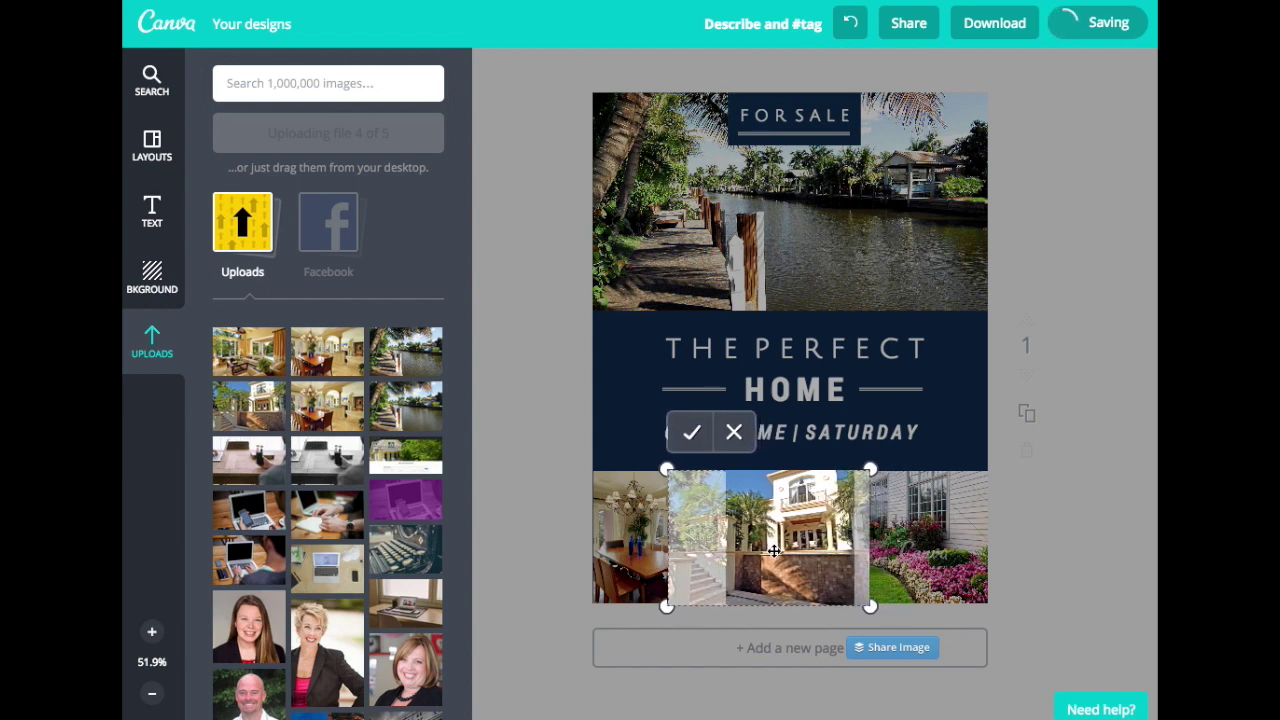
pyautogui.click(691, 431)
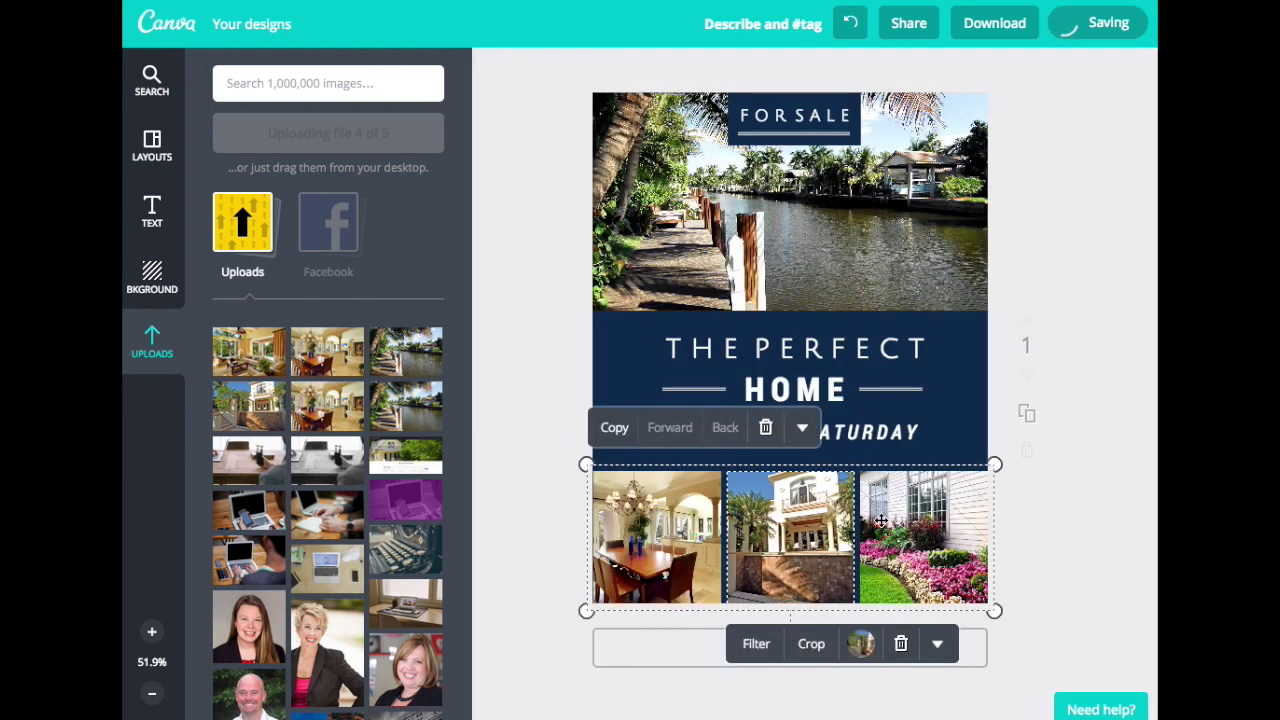
pyautogui.doubleClick(936, 540)
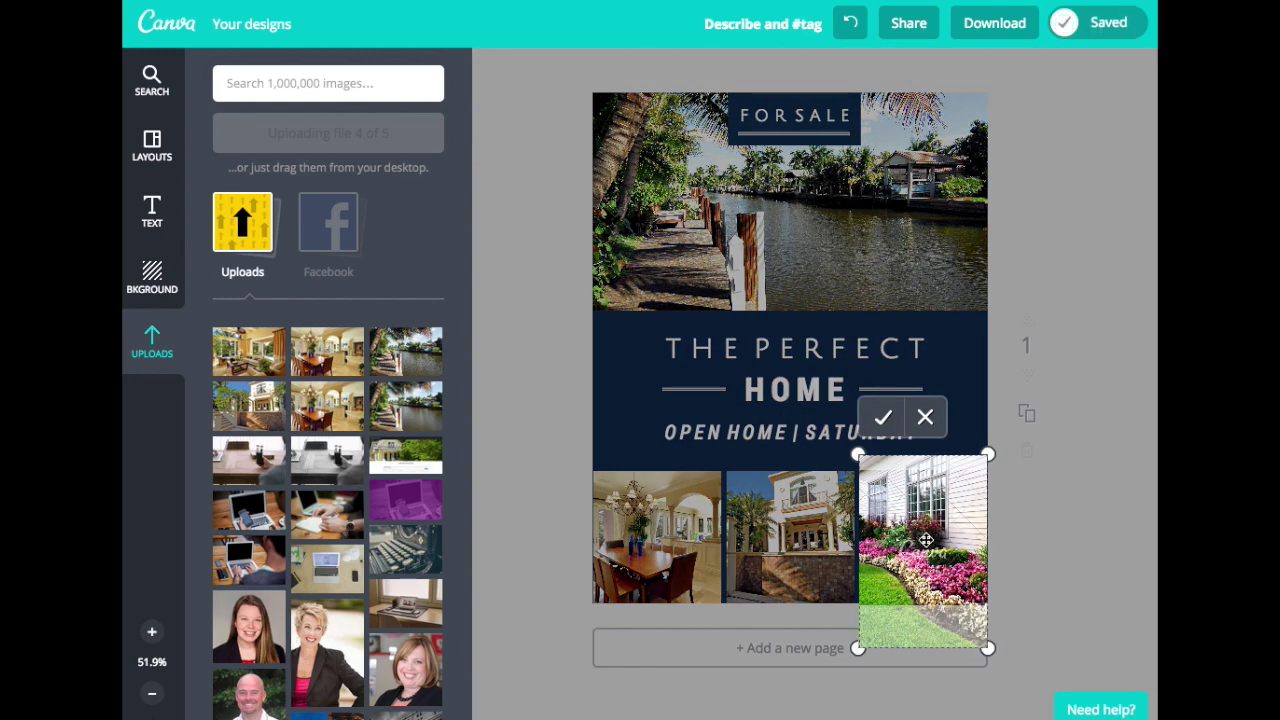
pyautogui.moveTo(258, 358); pyautogui.dragTo(932, 547)
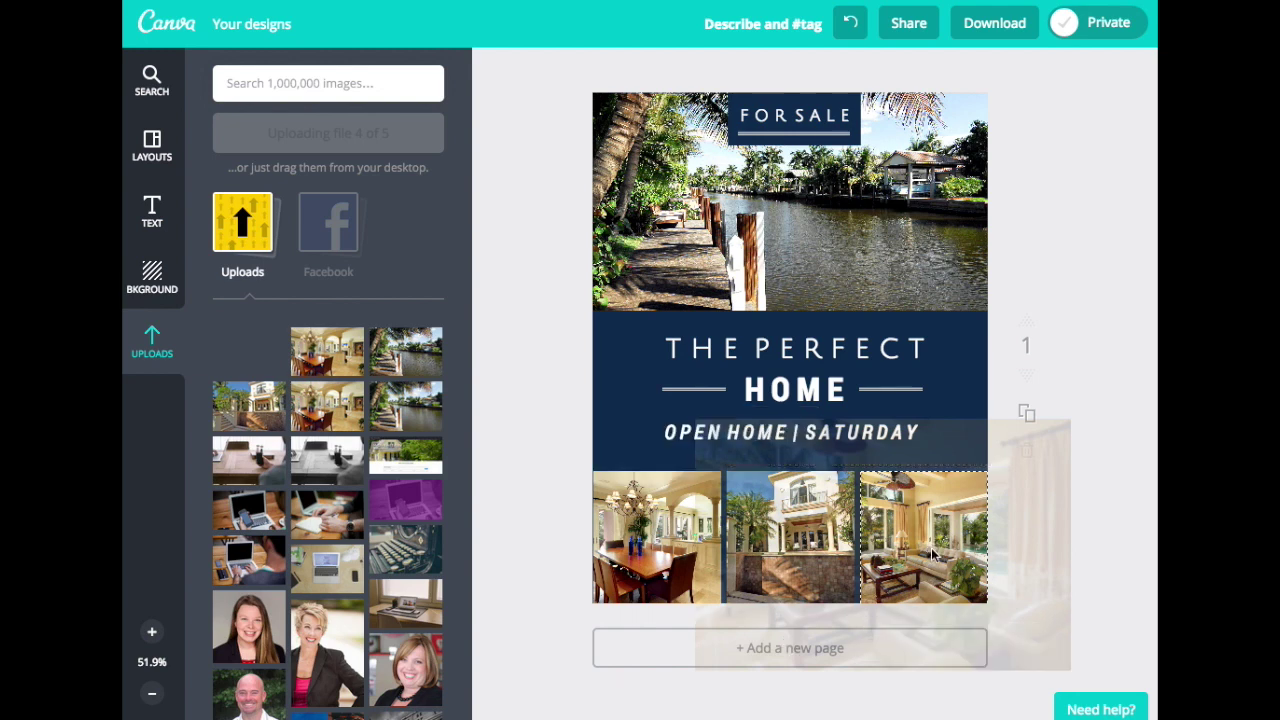
pyautogui.doubleClick(932, 547)
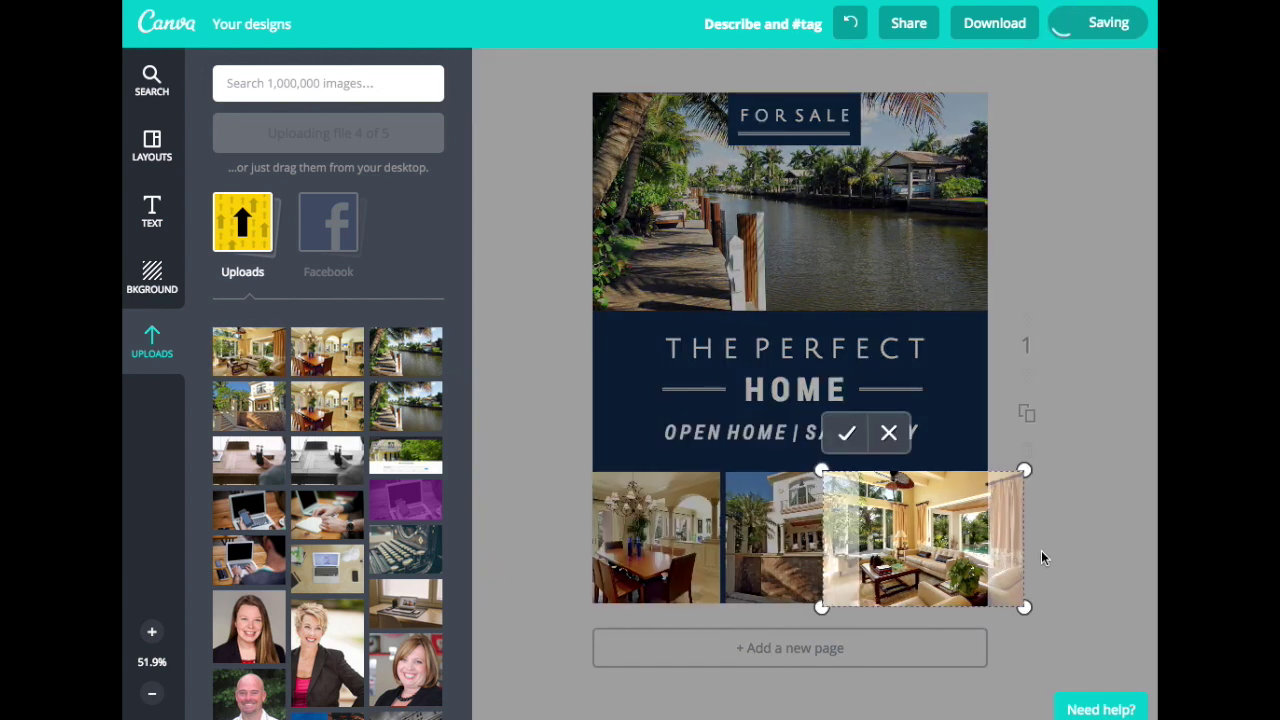
pyautogui.click(846, 434)
pyautogui.press('Escape')
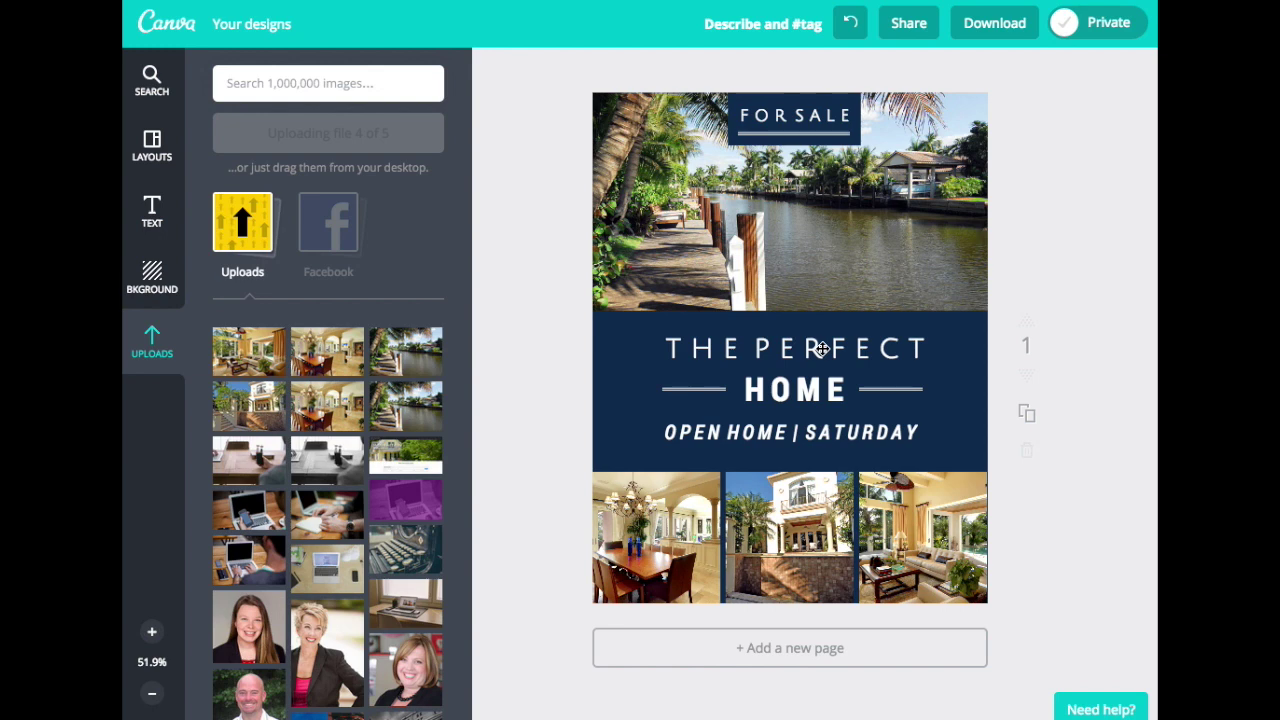
# Start replacing THE PERFECT headline with WATERFRONT LIVING.
pyautogui.click(822, 348)
pyautogui.click(828, 350)
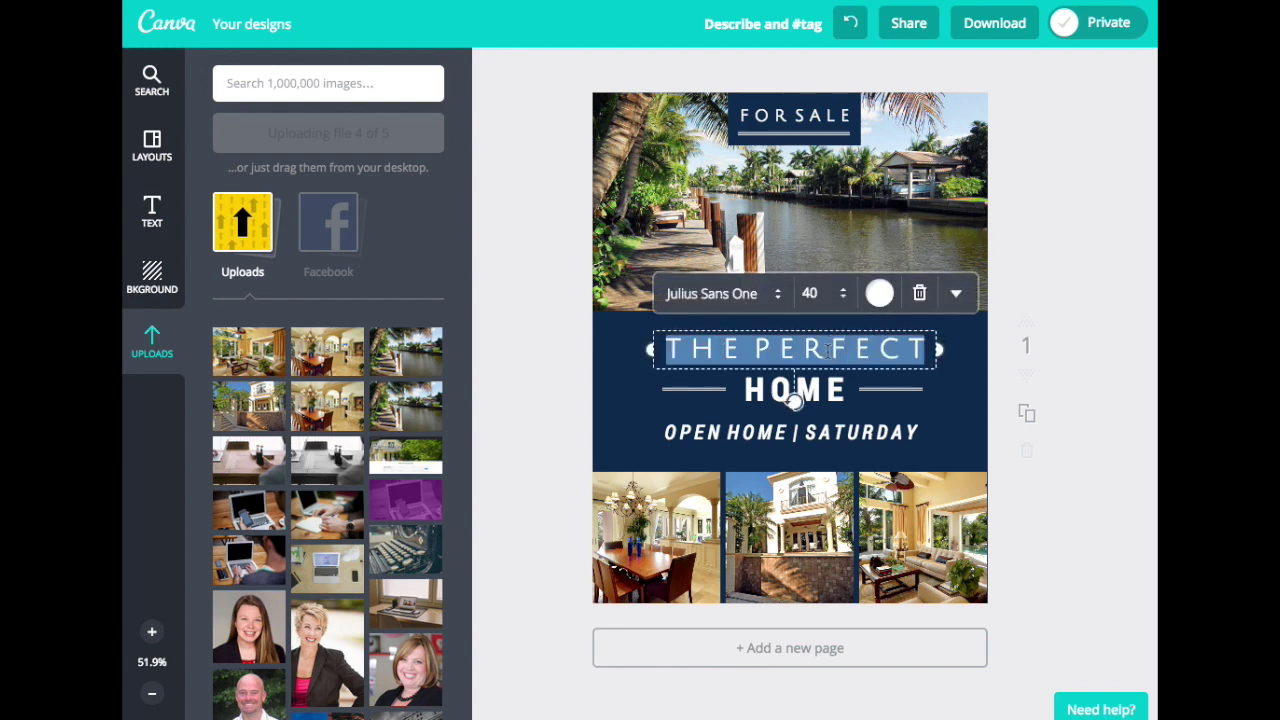
pyautogui.write('WATER')
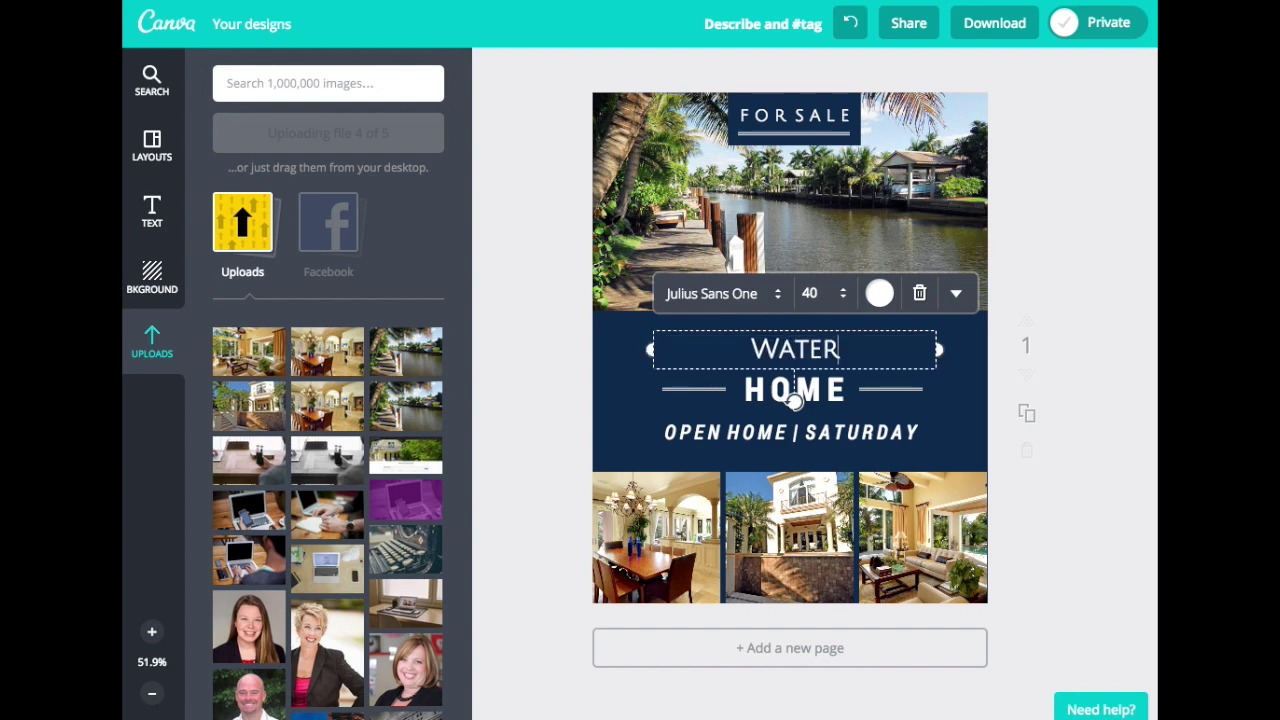
pyautogui.write('FRONT LIVING')
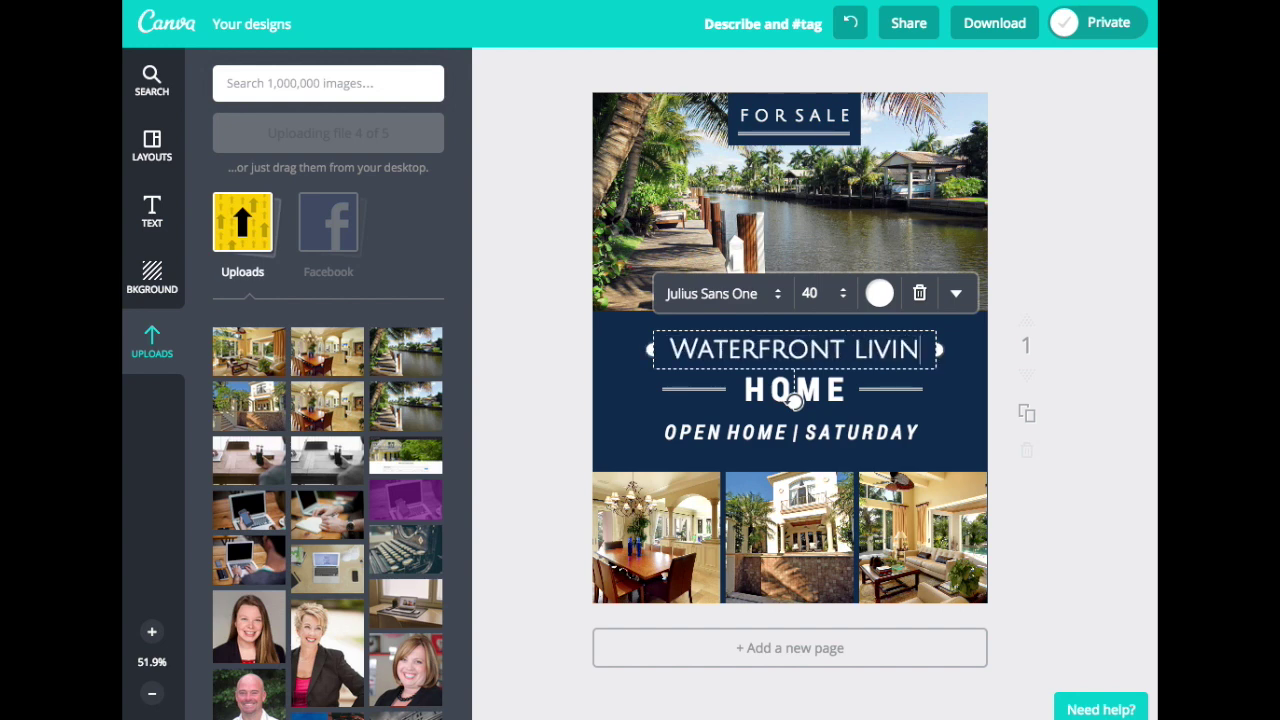
# Remove the headline's stray empty line and replace HOME with Naples.
pyautogui.click(826, 364)
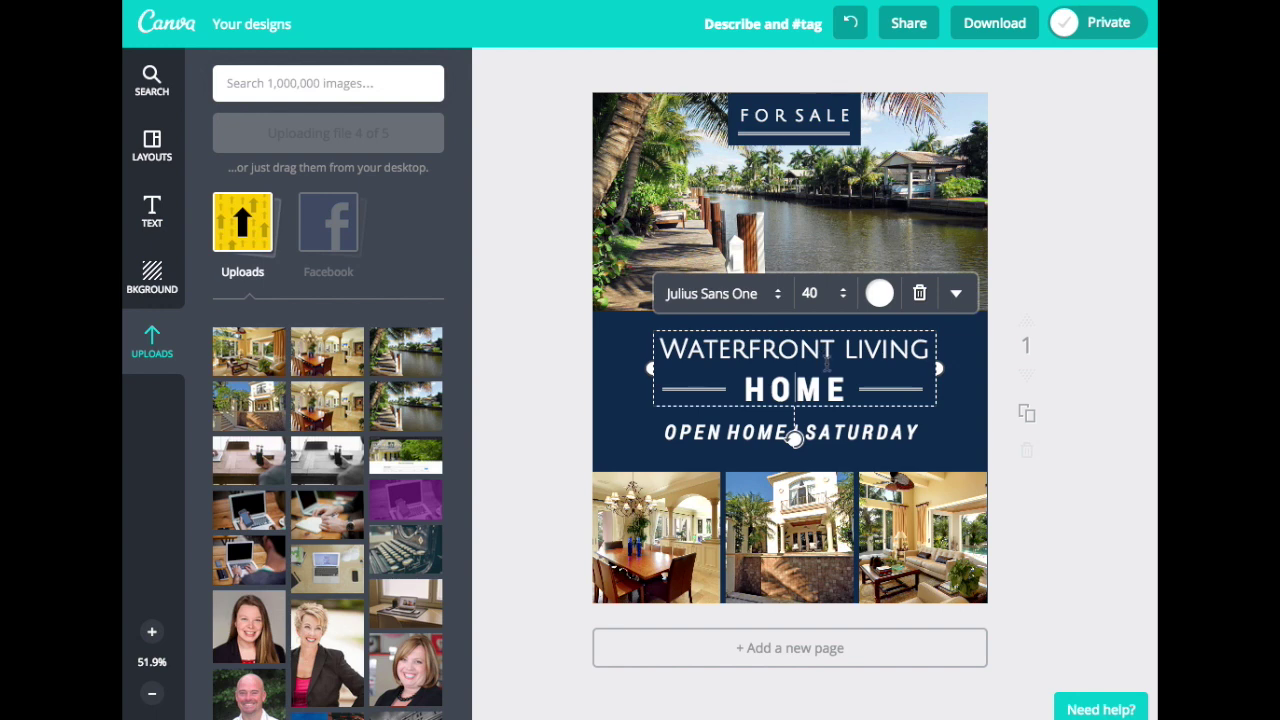
pyautogui.press('BackSpace')
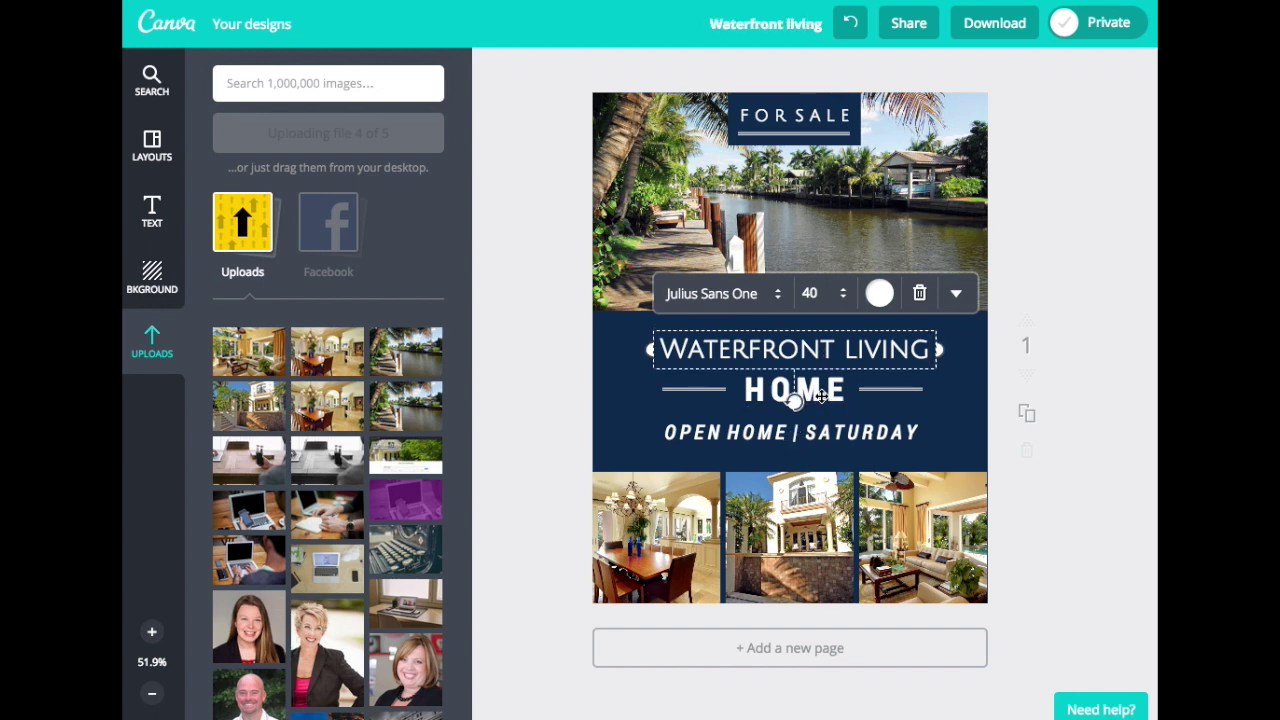
pyautogui.click(818, 393)
pyautogui.doubleClick(820, 392)
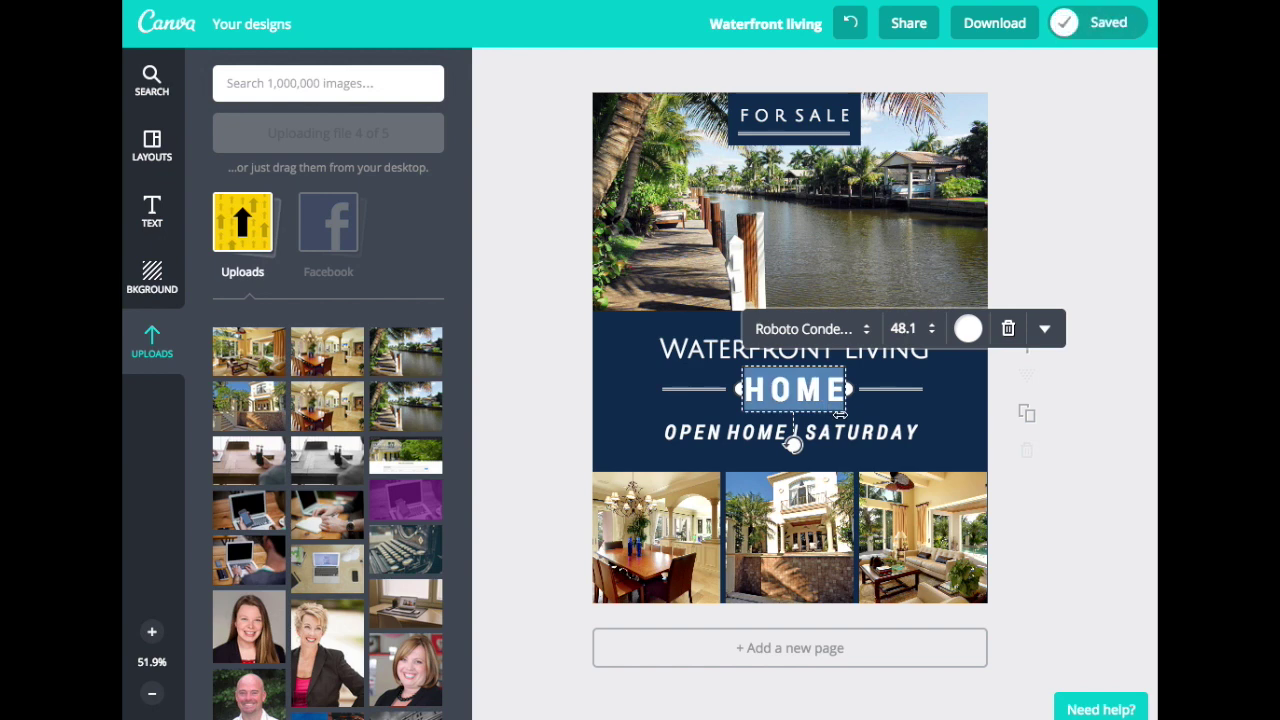
pyautogui.write('na')
pyautogui.press('BackSpace')
pyautogui.press('BackSpace')
pyautogui.write('Naples')
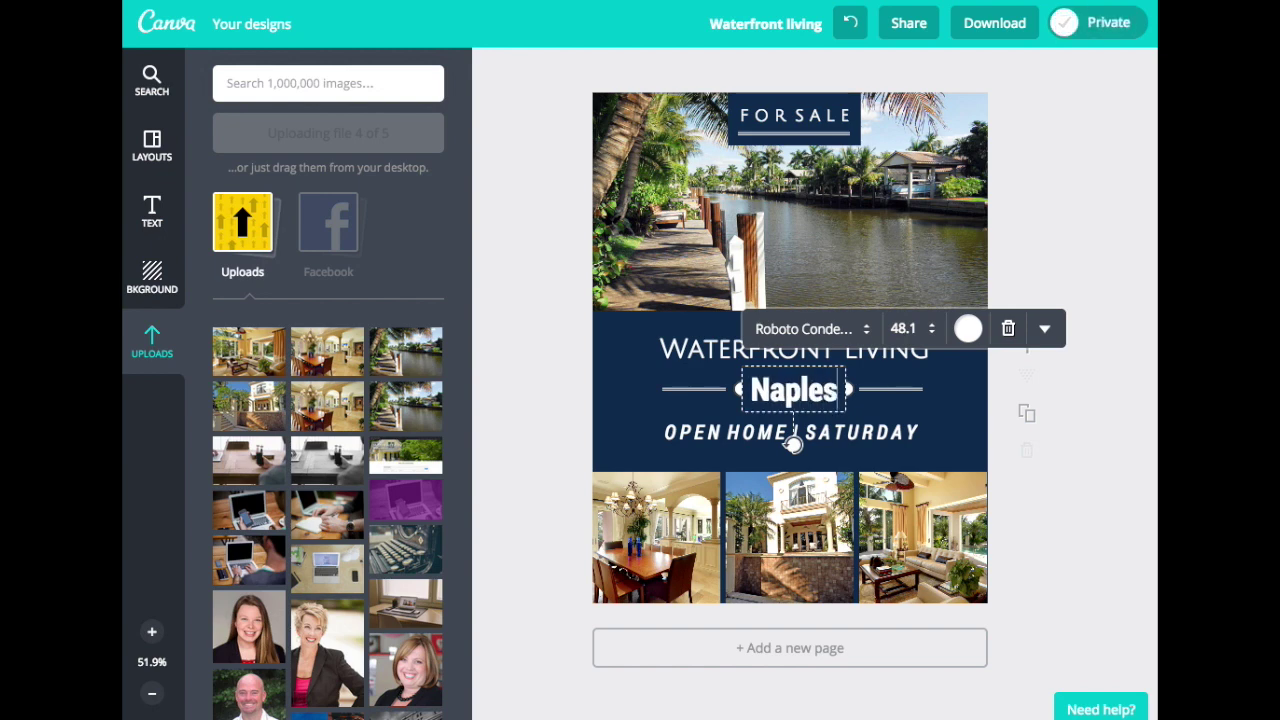
pyautogui.click(878, 436)
pyautogui.click(866, 435)
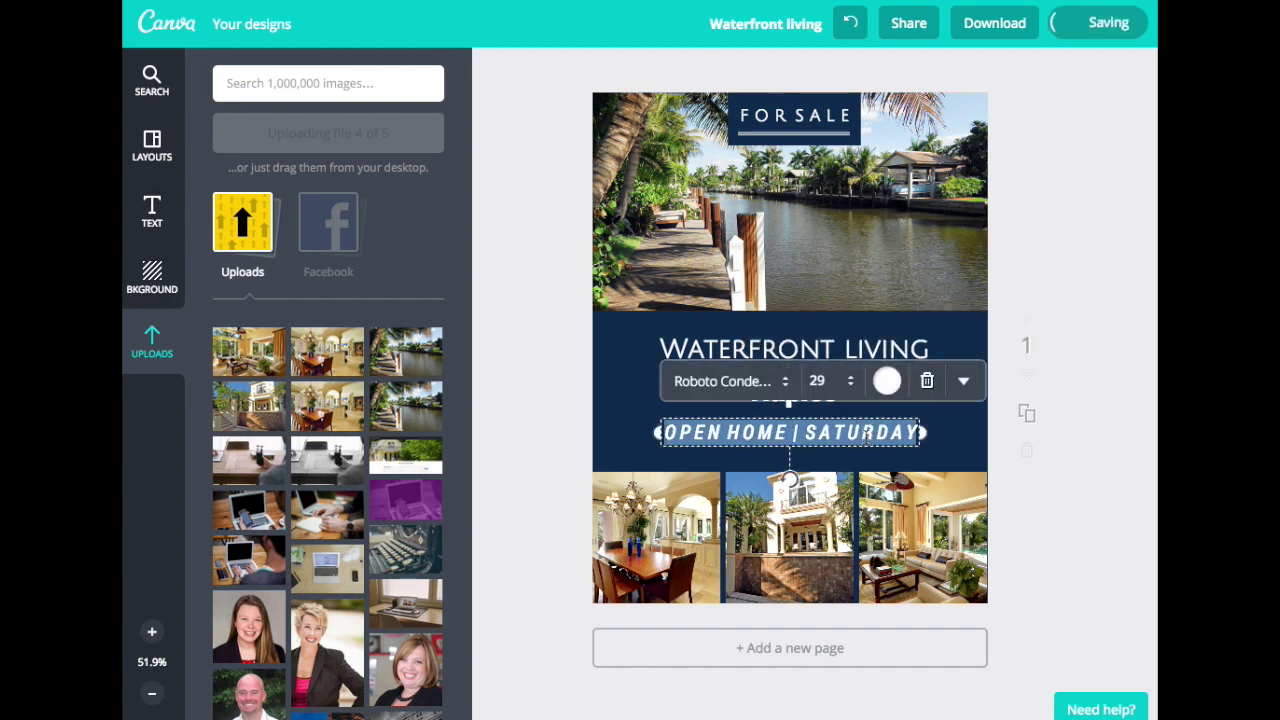
pyautogui.write('75')
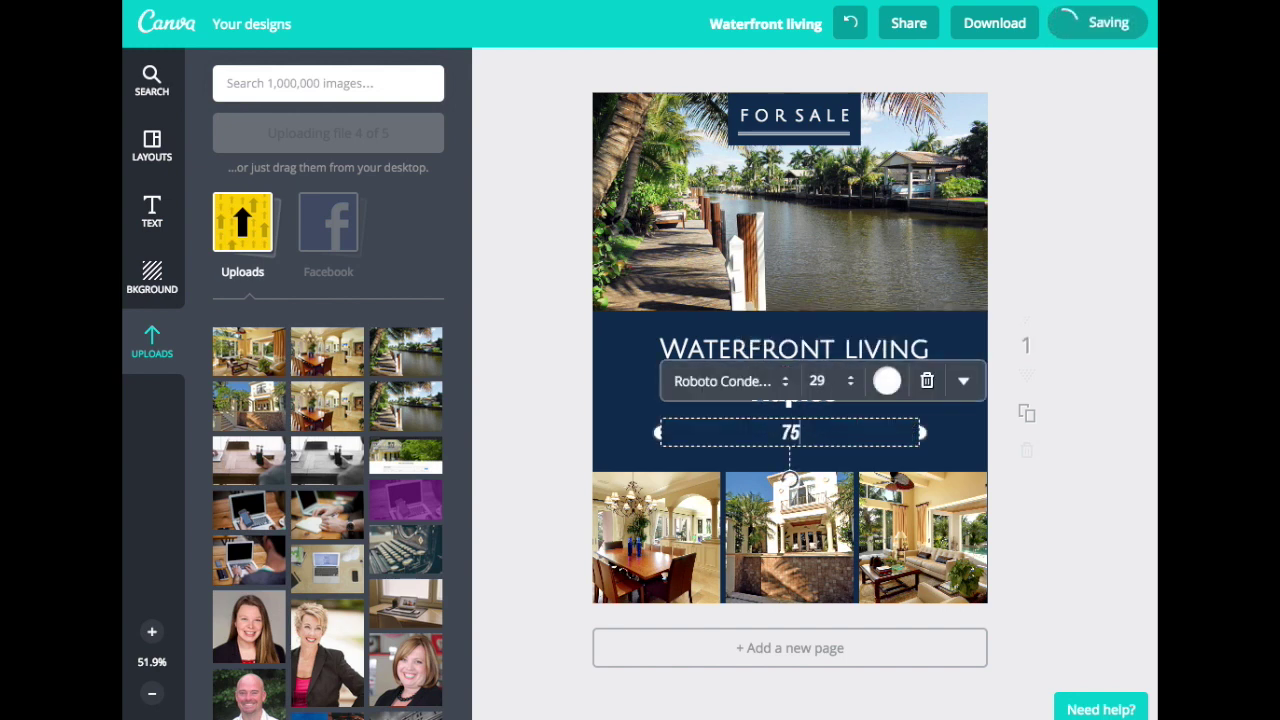
pyautogui.write('4 1')
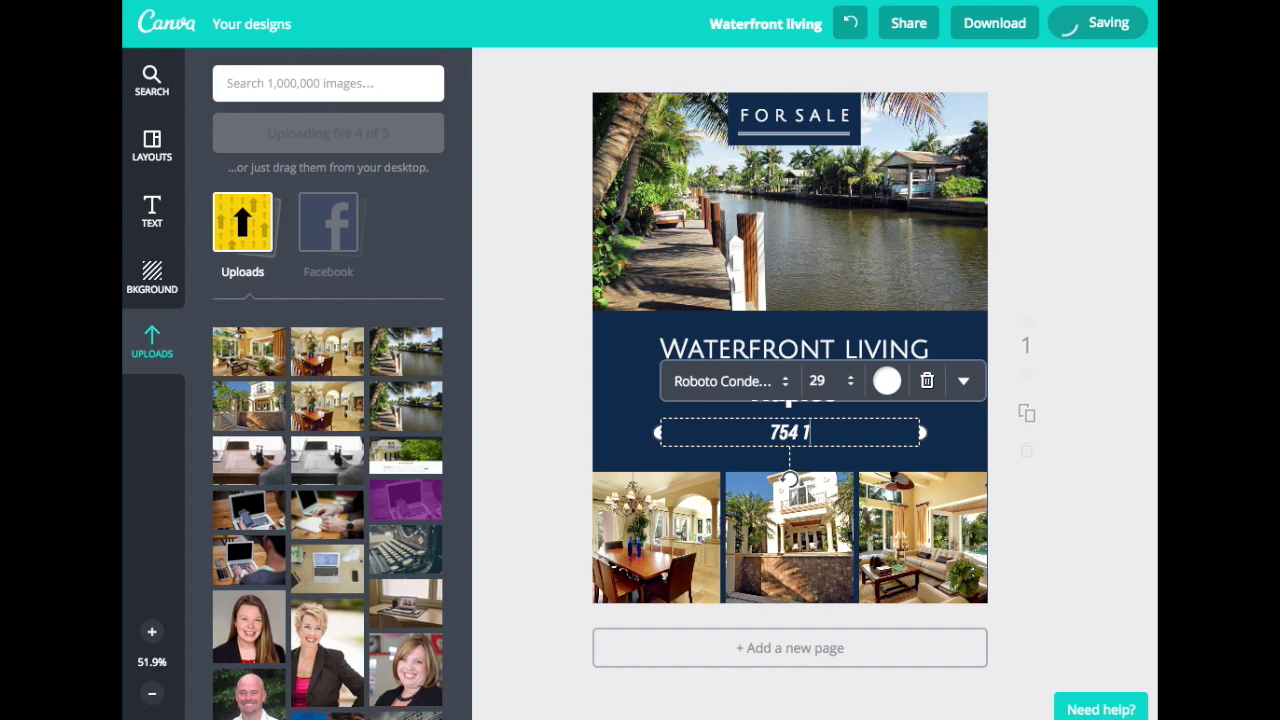
pyautogui.write('7th Avenue')
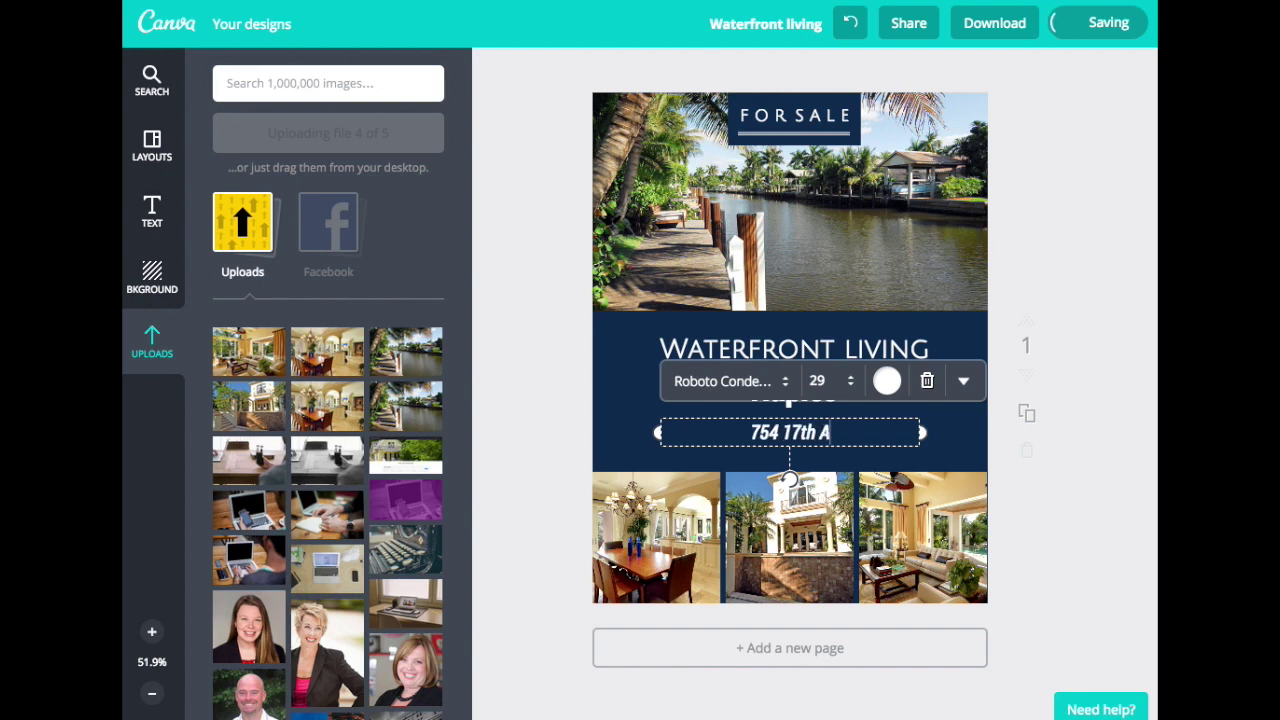
pyautogui.click(926, 439)
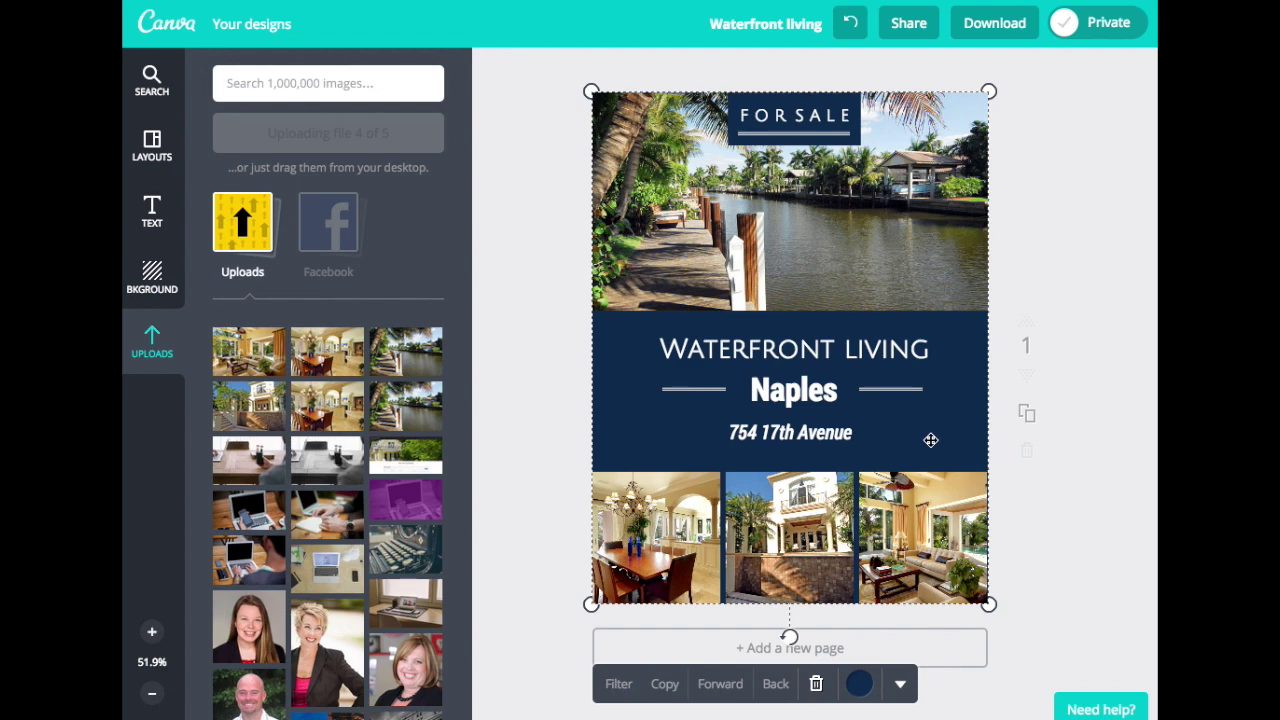
# Try dark and lighter green custom colours on the title band.
pyautogui.click(858, 686)
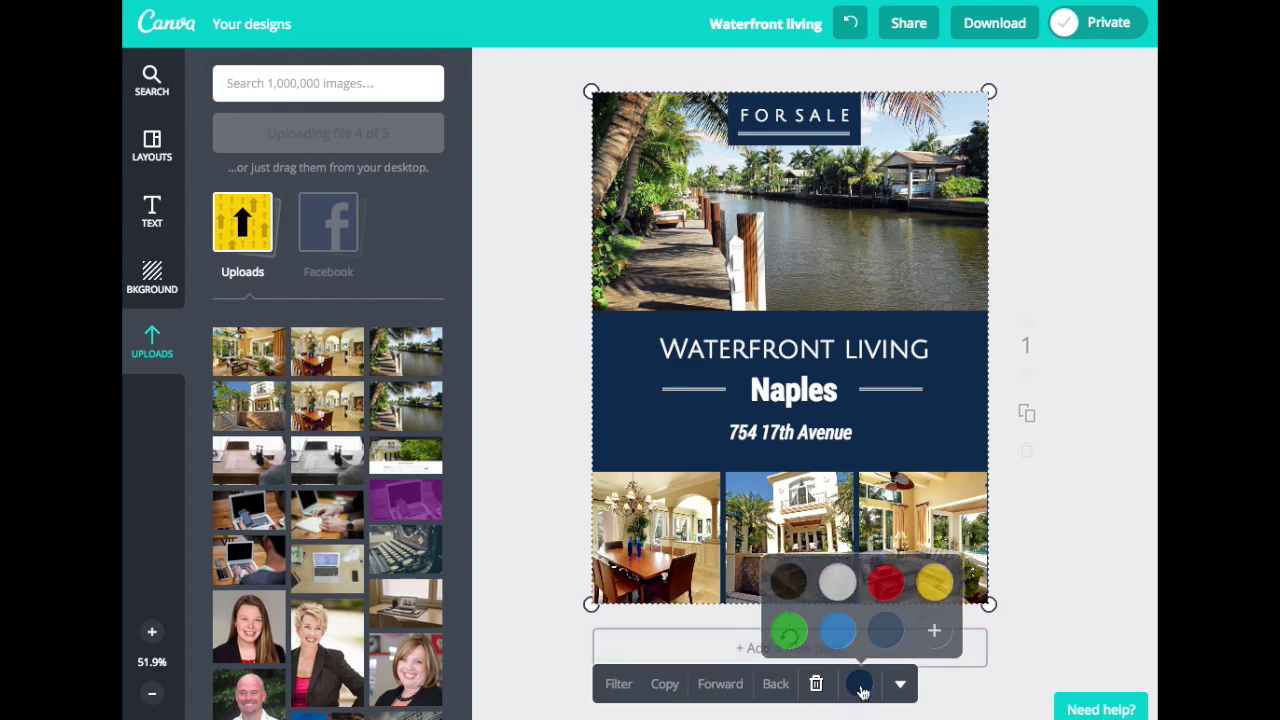
pyautogui.click(933, 633)
pyautogui.scroll(-3, 937, 649)
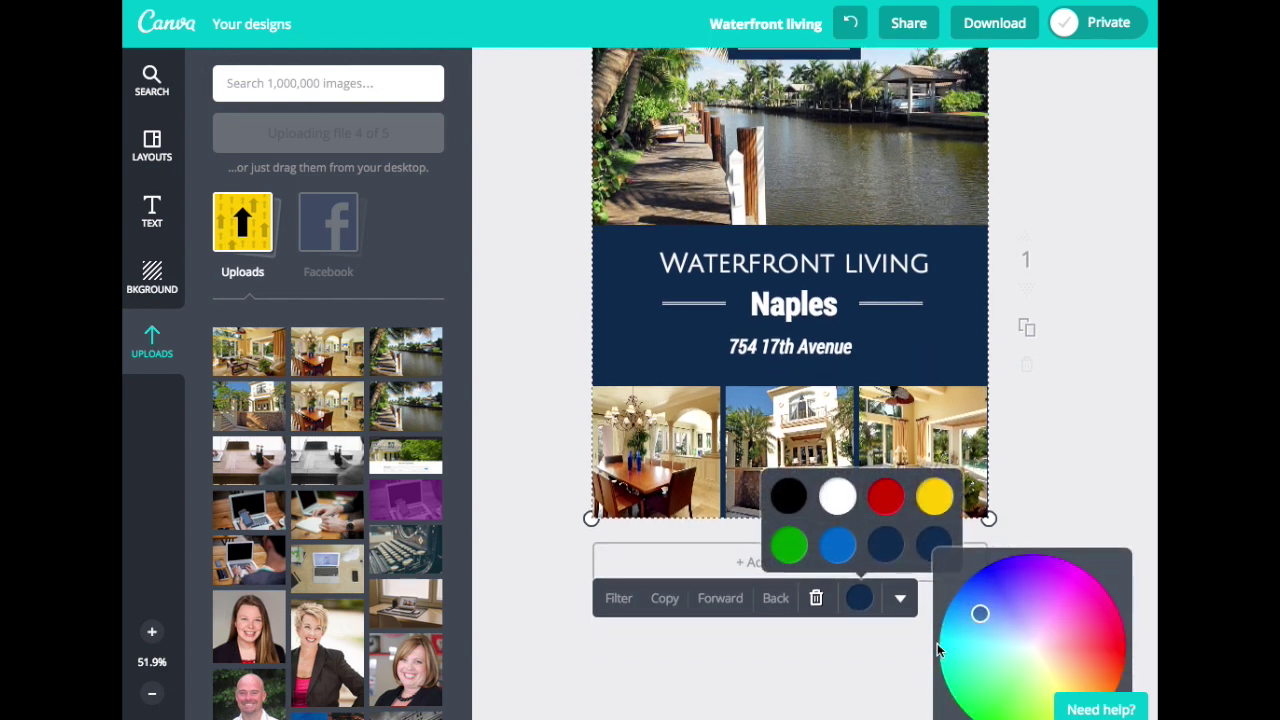
pyautogui.moveTo(985, 598); pyautogui.dragTo(1012, 637)
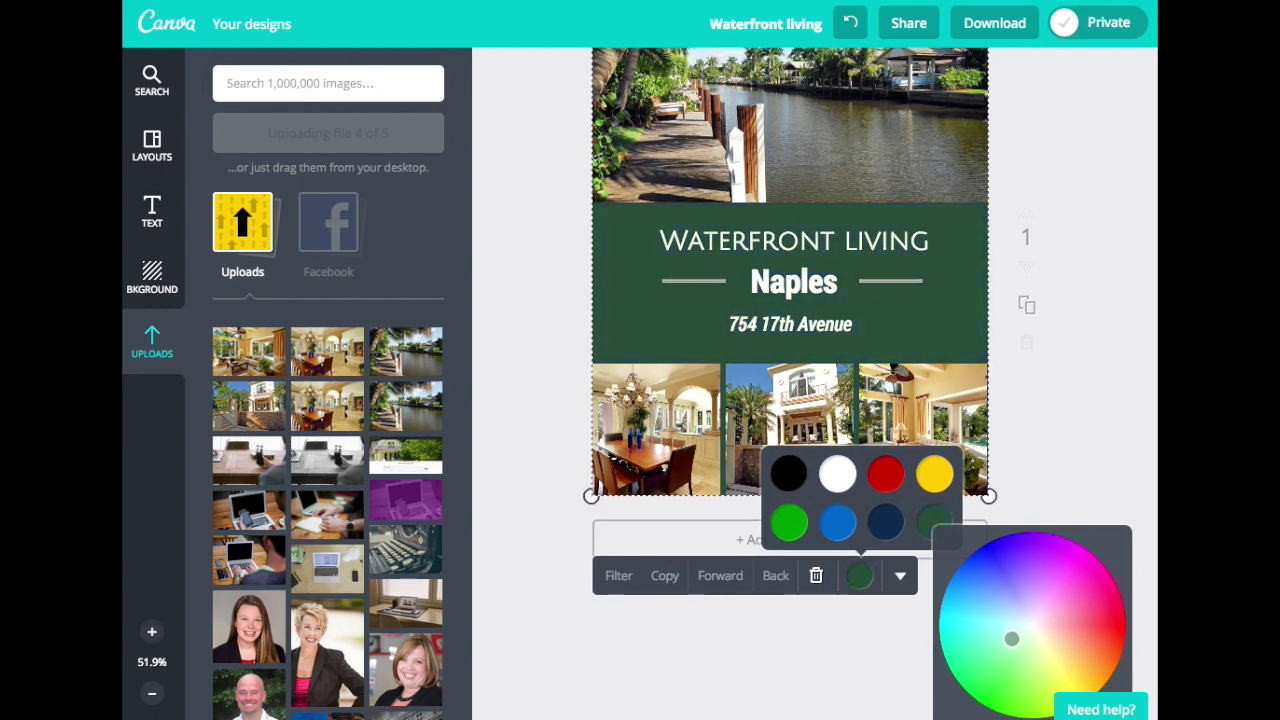
pyautogui.moveTo(1012, 640); pyautogui.dragTo(970, 678)
pyautogui.scroll(-1, 1017, 651)
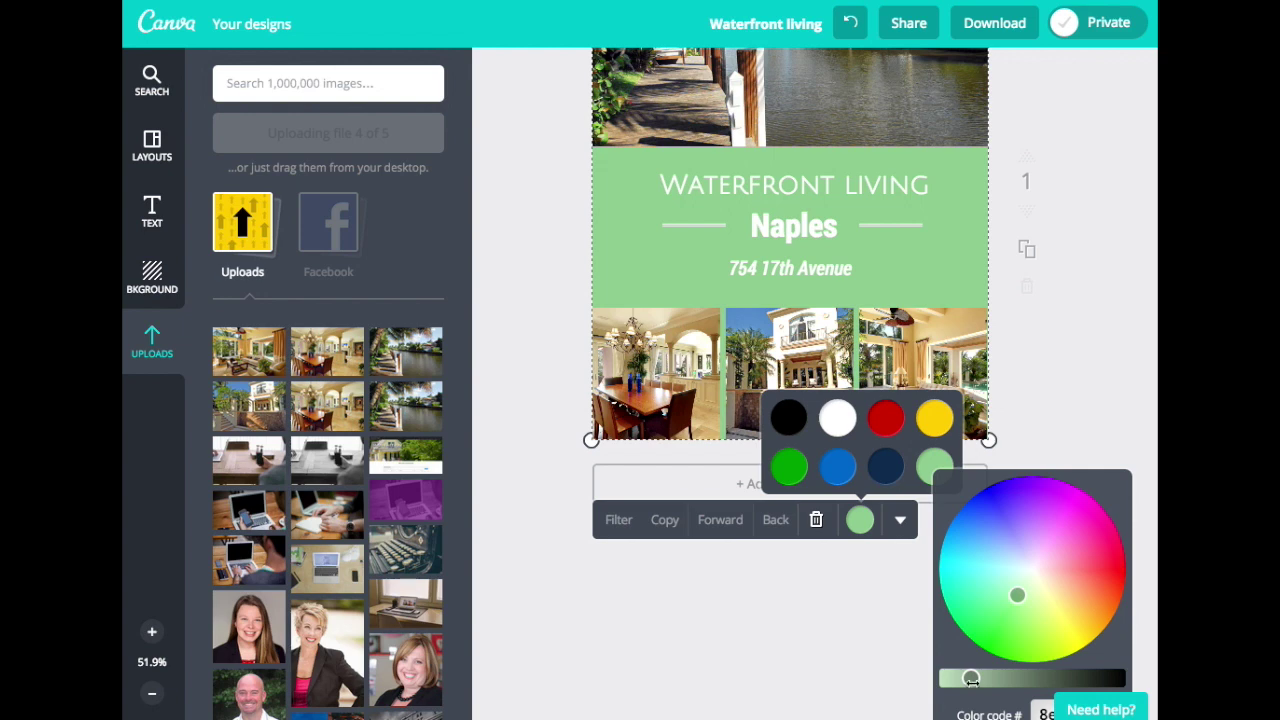
pyautogui.click(1071, 433)
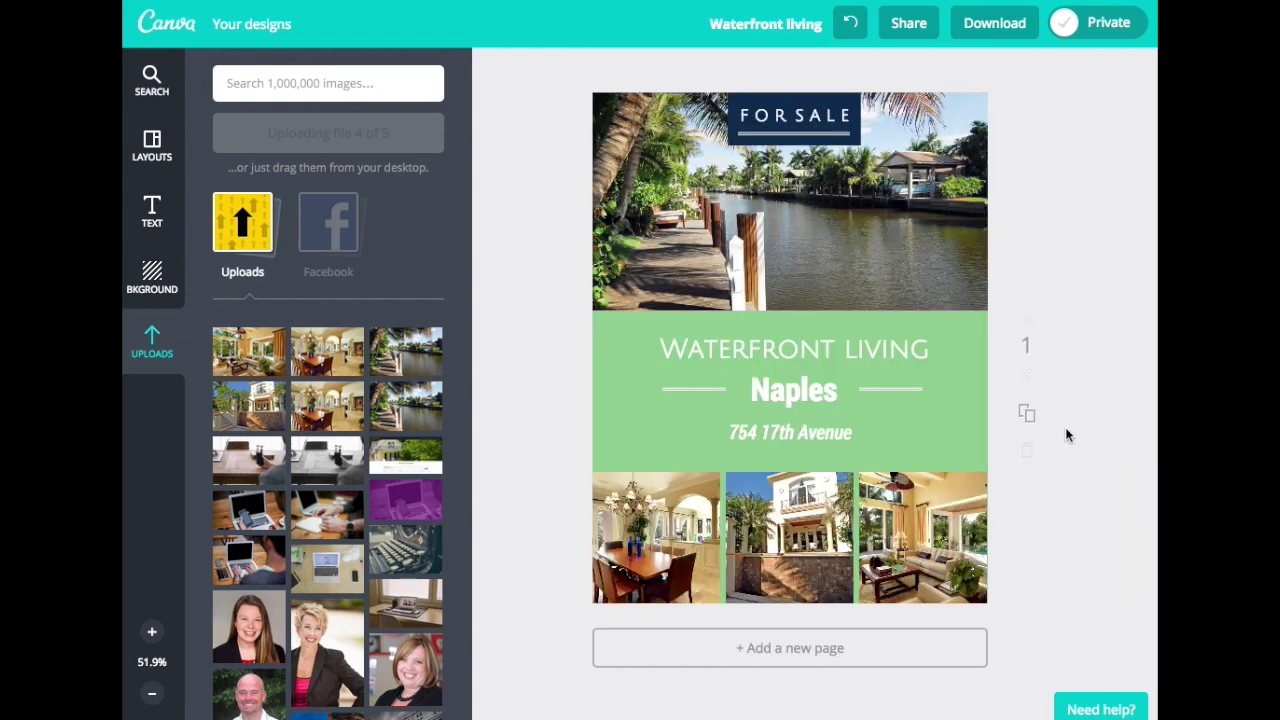
# Recolour the block behind the titles to dark navy.
pyautogui.click(901, 426)
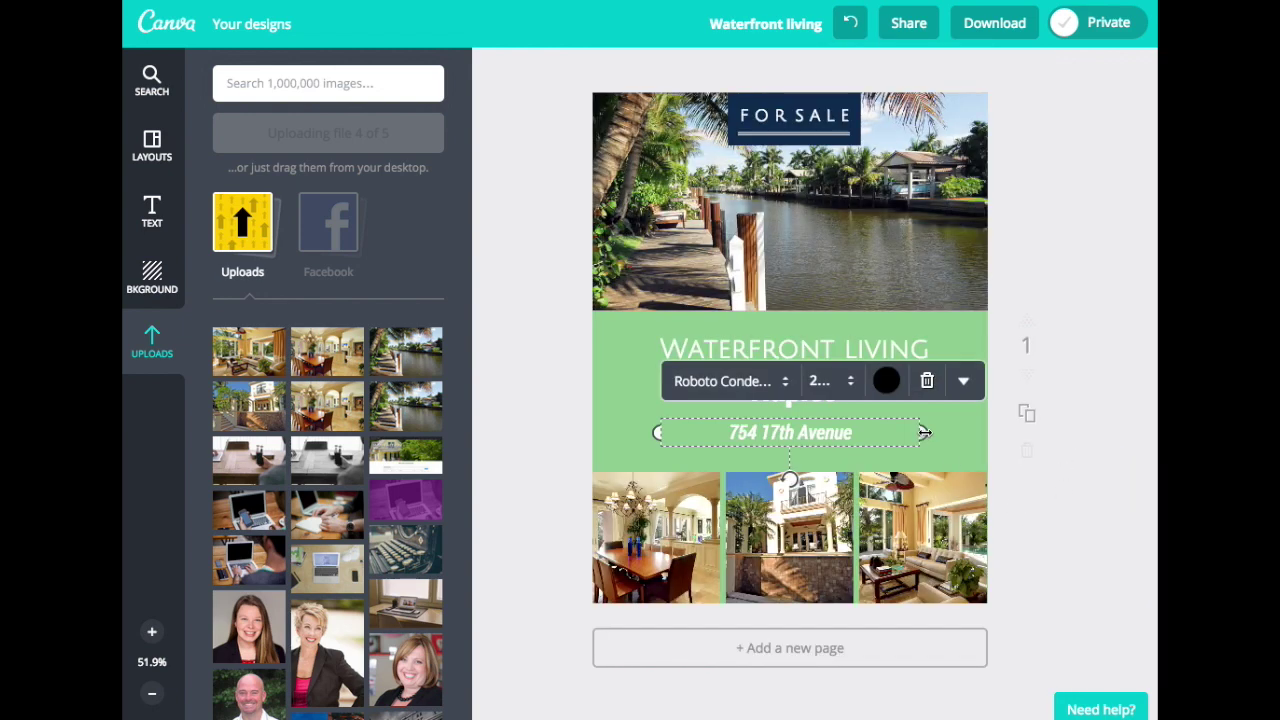
pyautogui.click(955, 458)
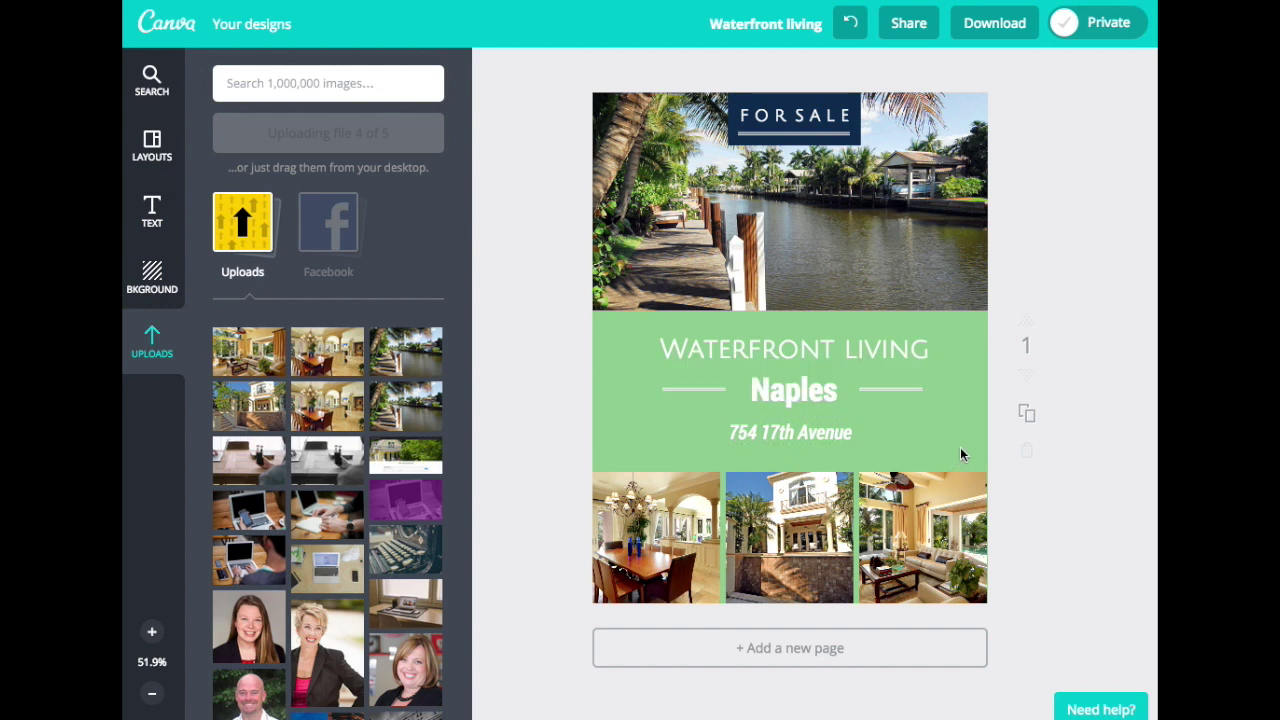
pyautogui.click(960, 450)
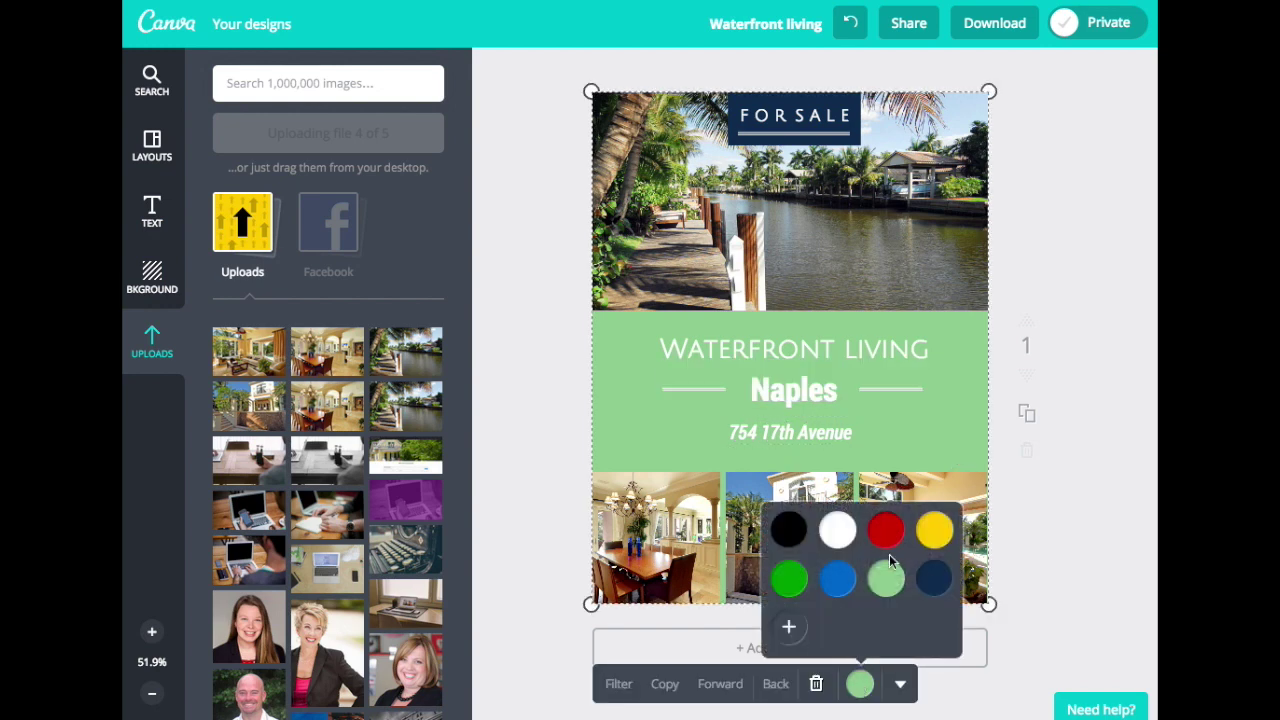
pyautogui.click(933, 578)
pyautogui.click(1091, 542)
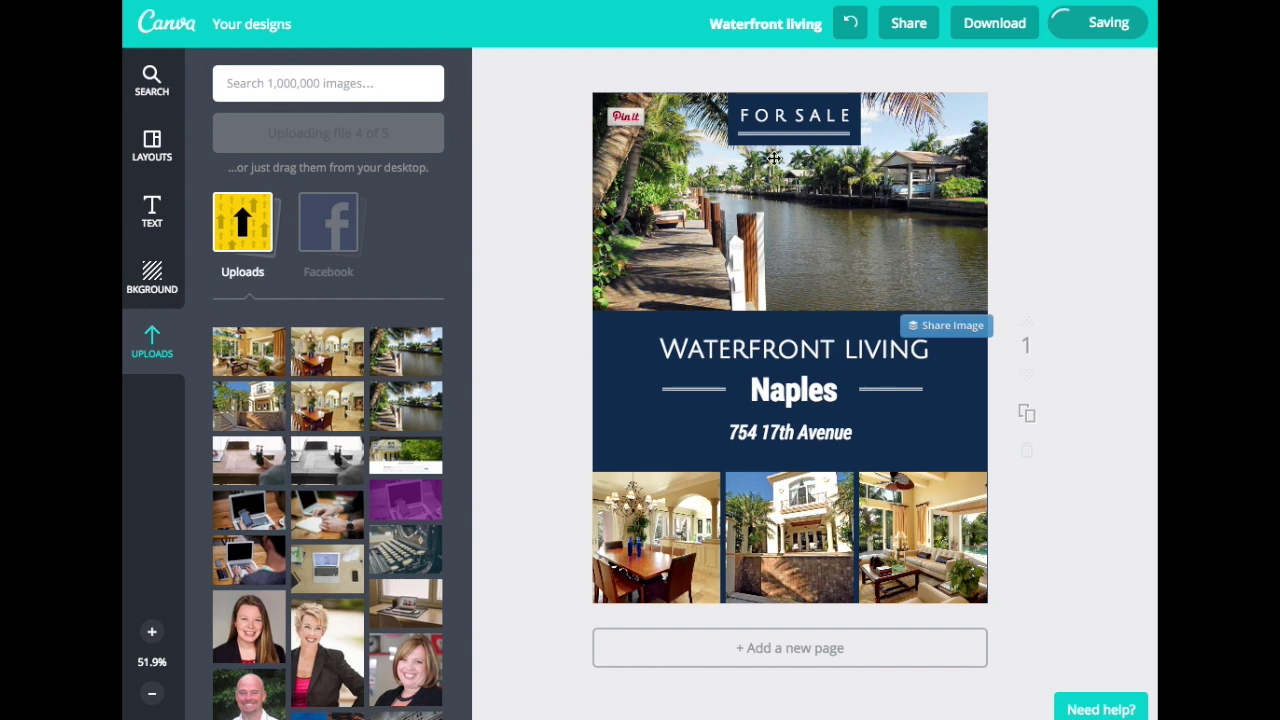
# Check the FOR SALE box's colour options, leaving it navy 0f2b4d.
pyautogui.click(738, 122)
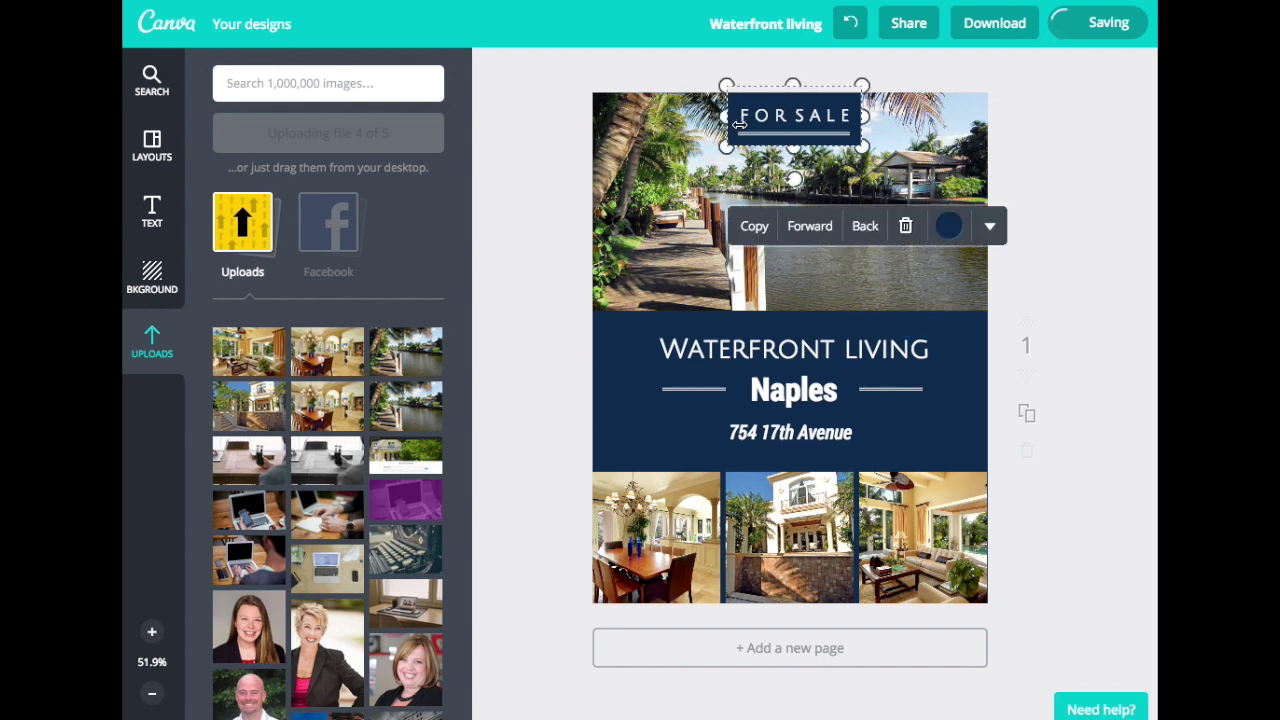
pyautogui.click(948, 226)
pyautogui.click(1025, 177)
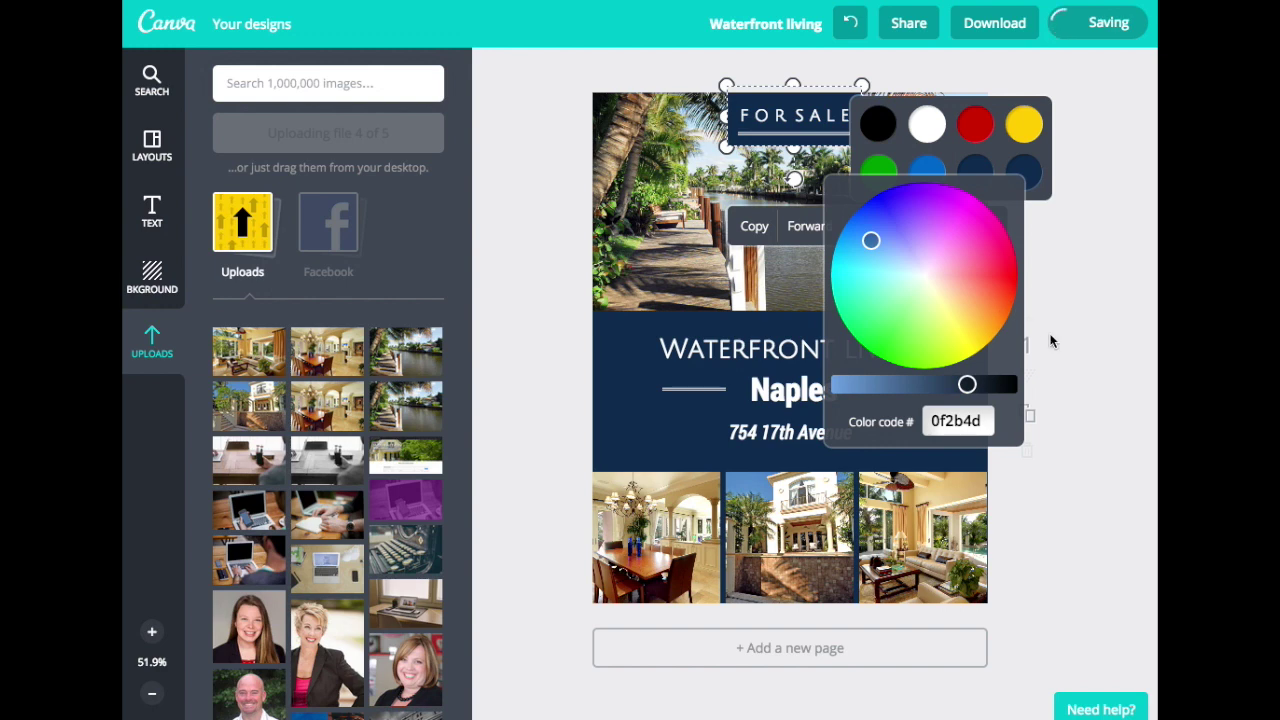
pyautogui.click(1084, 382)
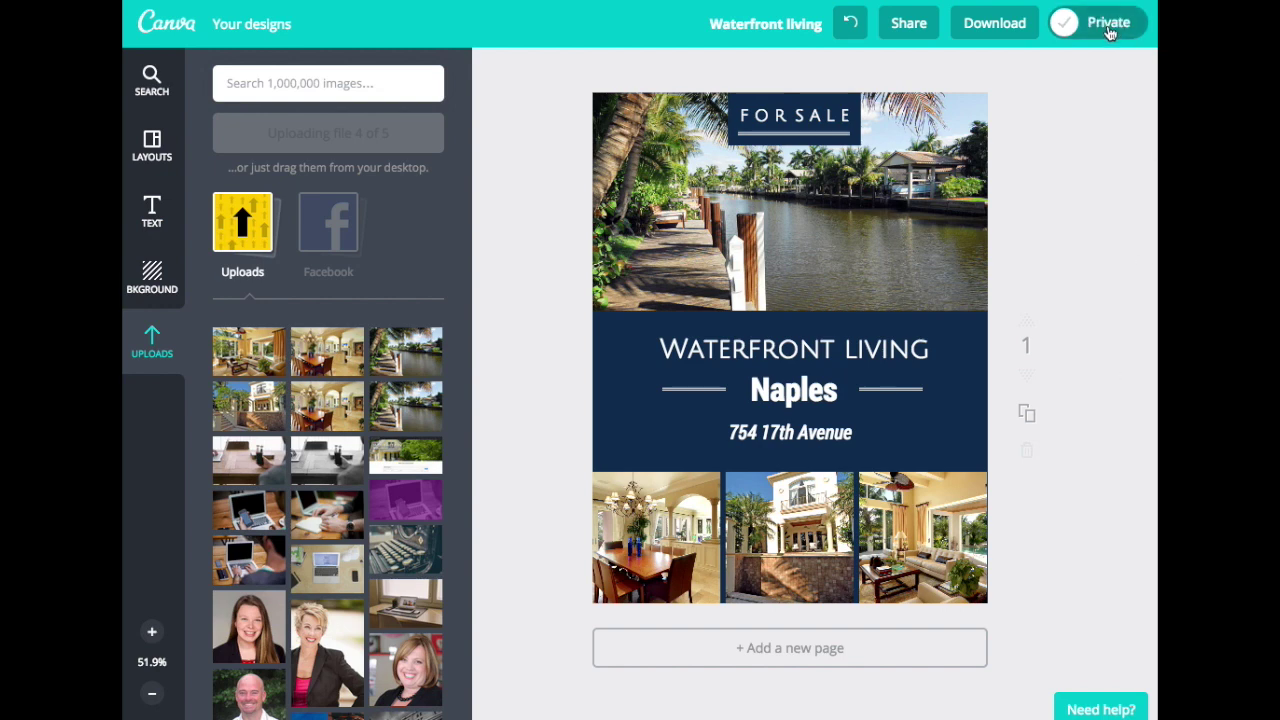
pyautogui.click(1108, 33)
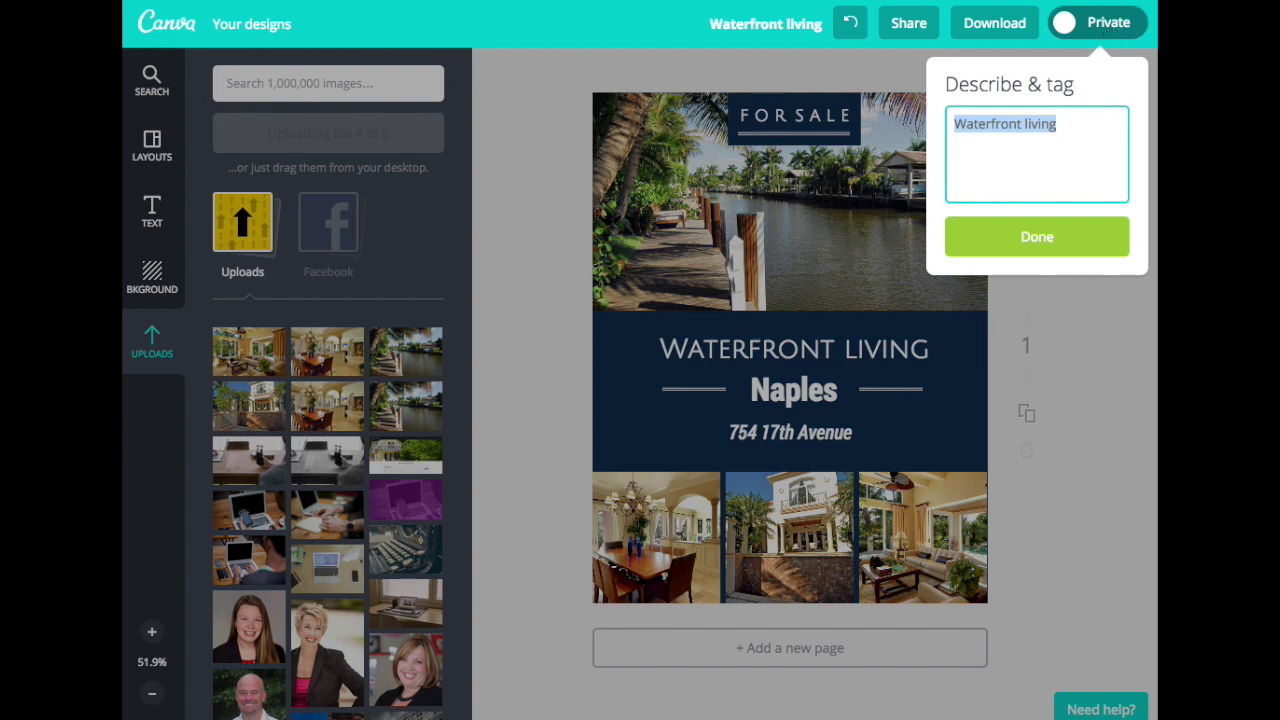
pyautogui.write('754 17th A')
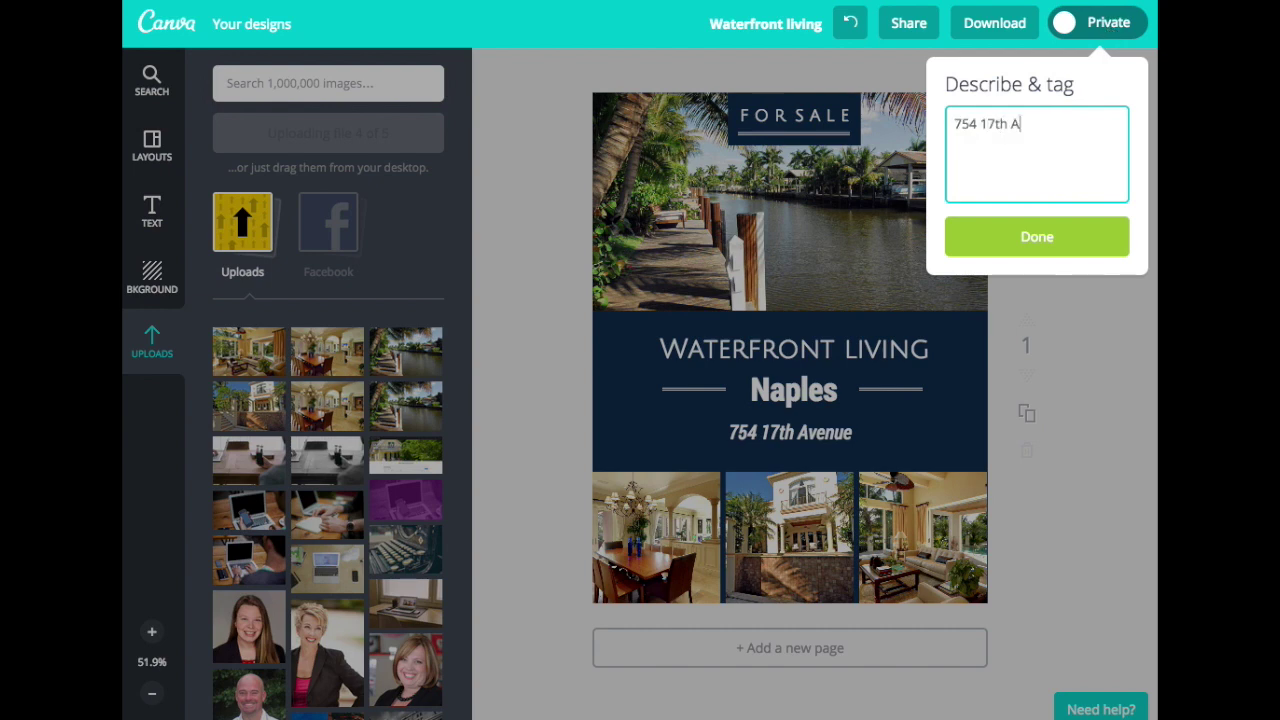
pyautogui.write('venue, Naples')
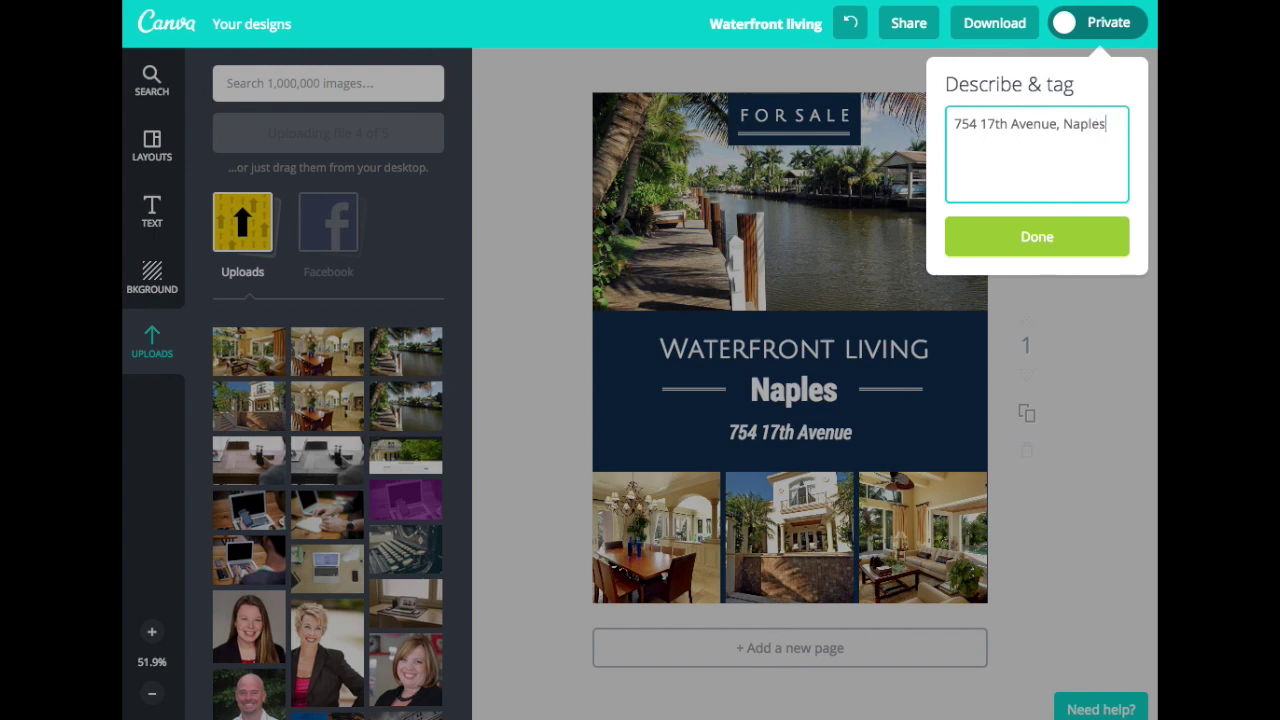
pyautogui.click(1054, 242)
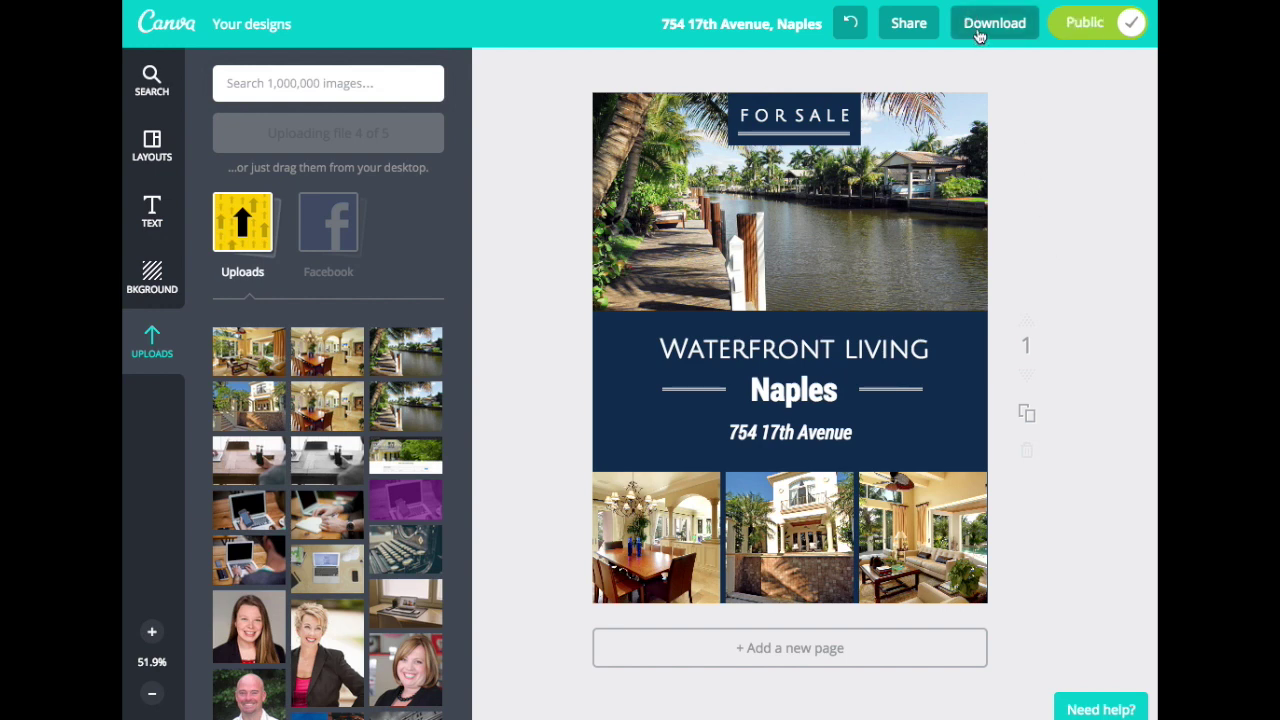
# Look at the Share options and close them without inviting anyone.
pyautogui.click(918, 38)
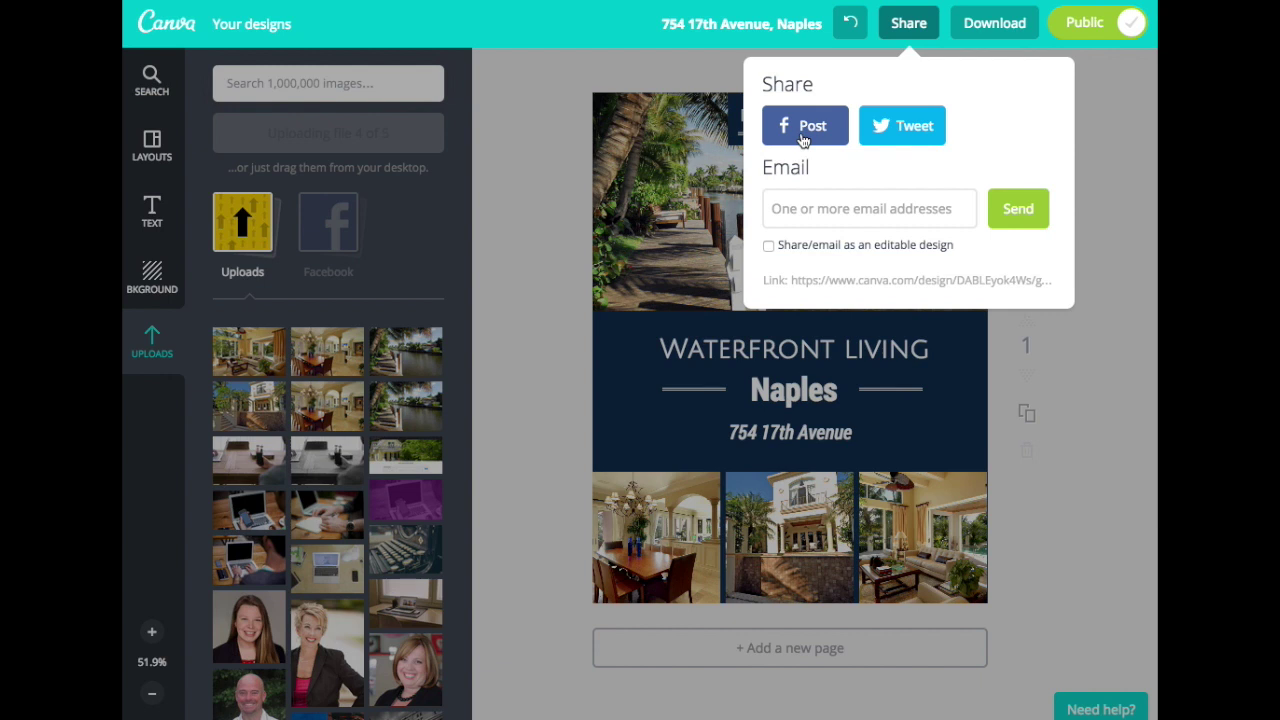
pyautogui.click(821, 211)
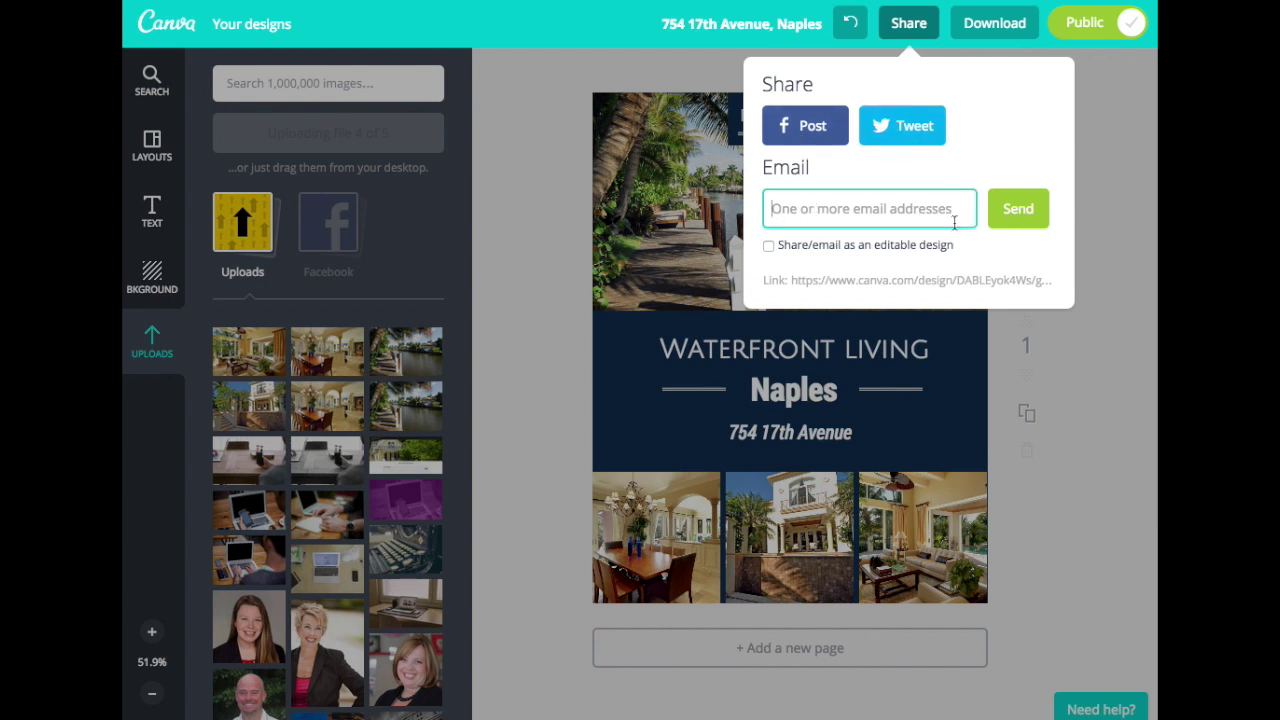
pyautogui.click(1108, 216)
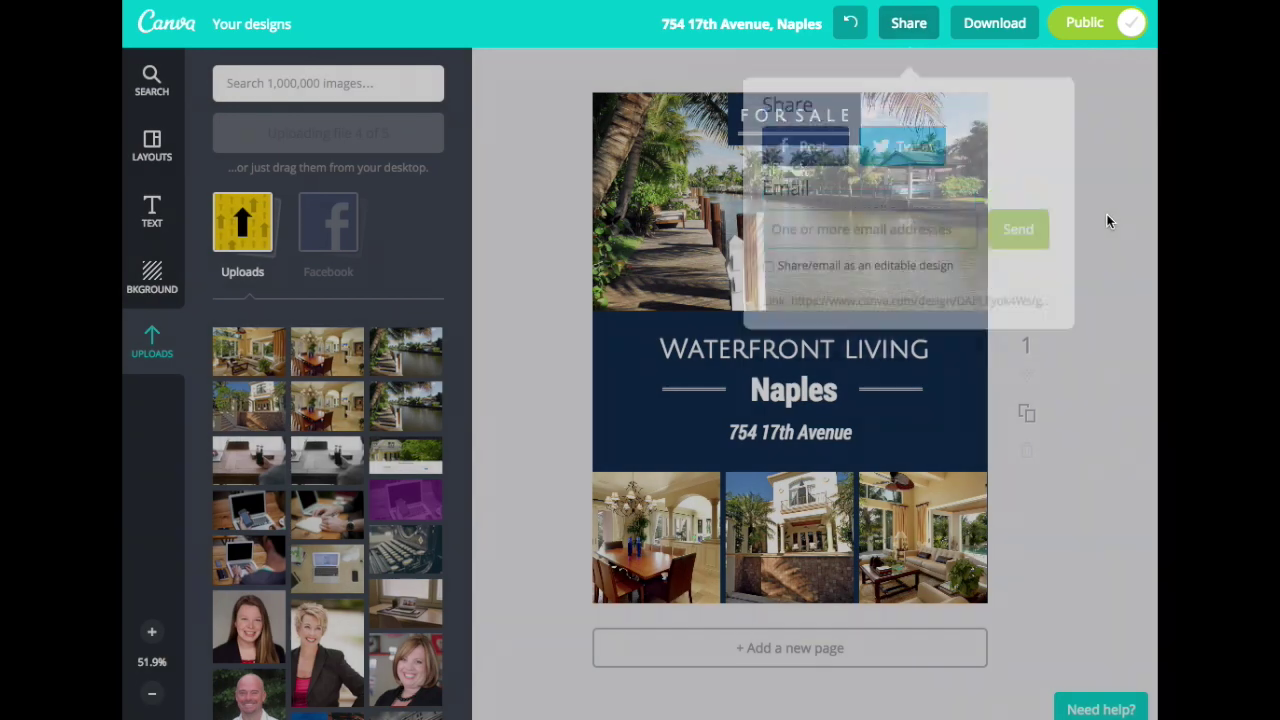
# Download the flyer as a High quality PDF and dismiss the design-ready notice.
pyautogui.click(1005, 30)
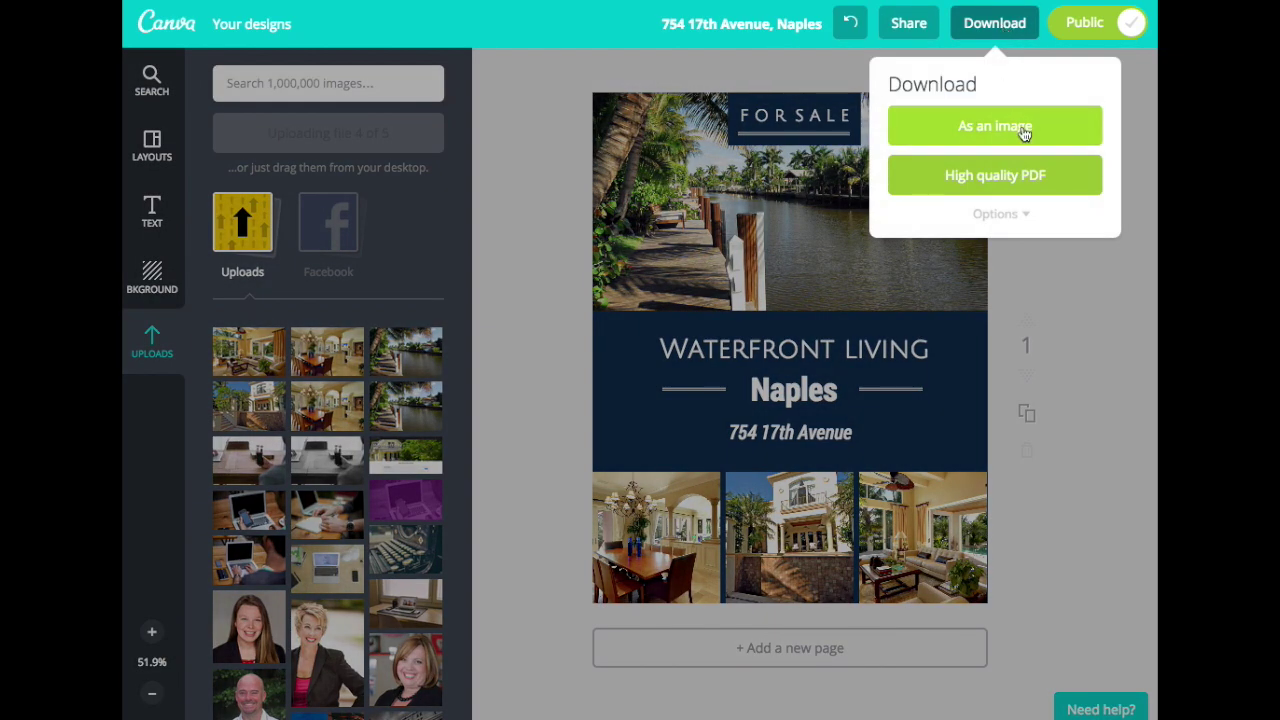
pyautogui.click(1015, 217)
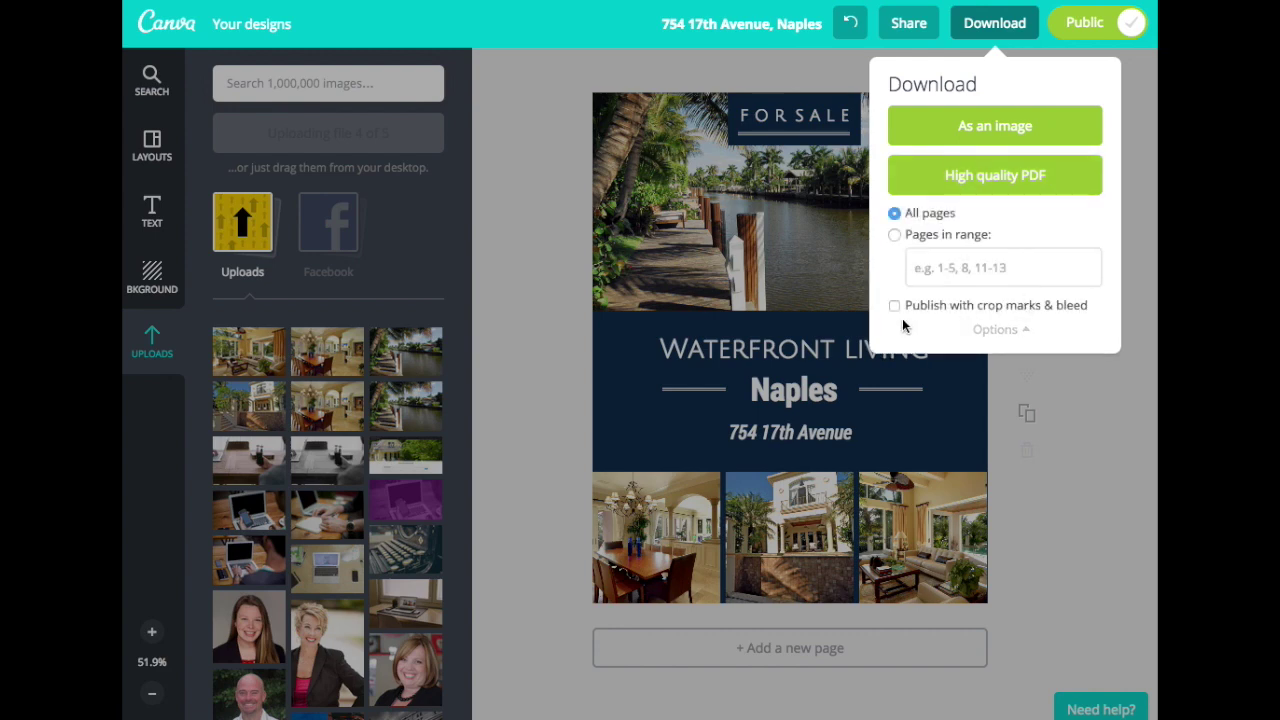
pyautogui.click(1018, 334)
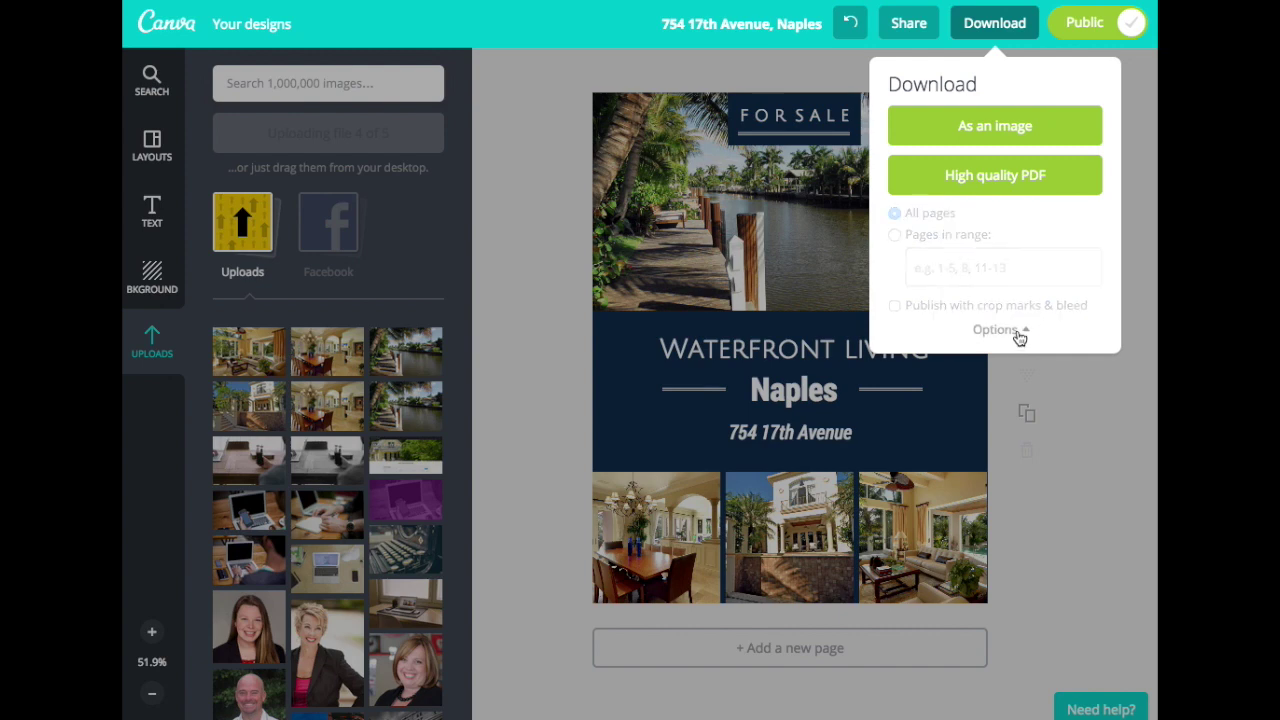
pyautogui.click(1010, 177)
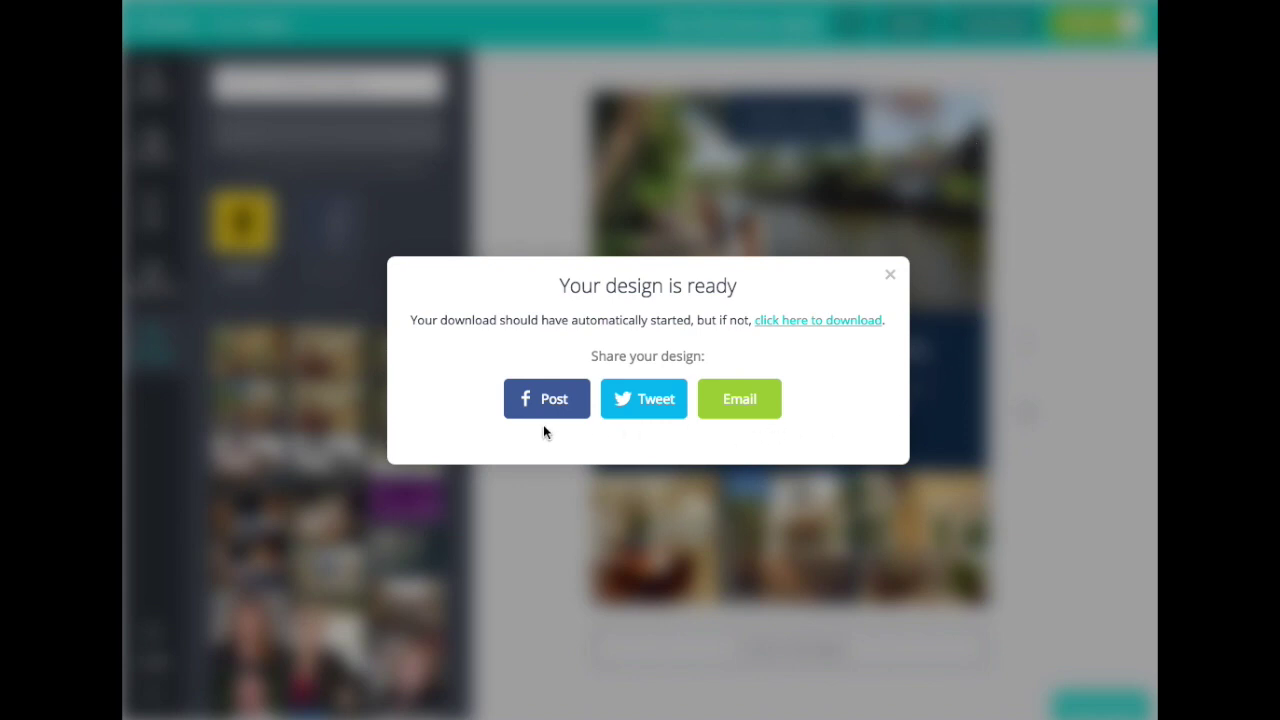
pyautogui.click(889, 276)
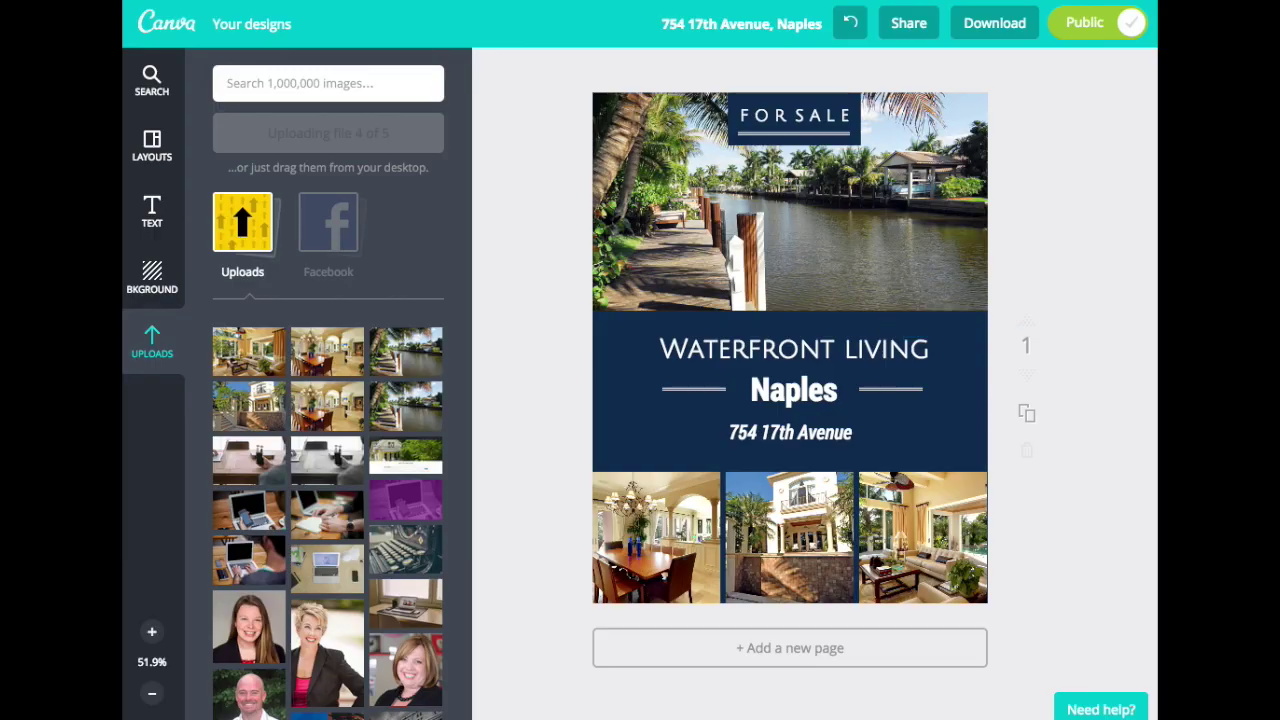